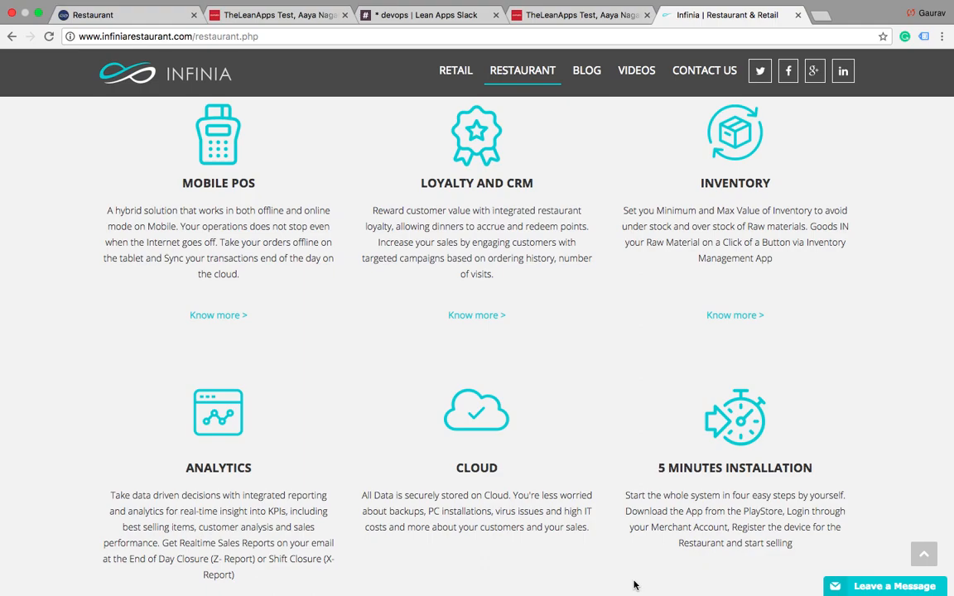
# Step: Switch to the TheLeanApps Test ordering page on Zomato and add one French Banana Pancake and one Choco Bliss Pancake to the order
pyautogui.click(268, 15)
pyautogui.scroll(2, 291, 270)
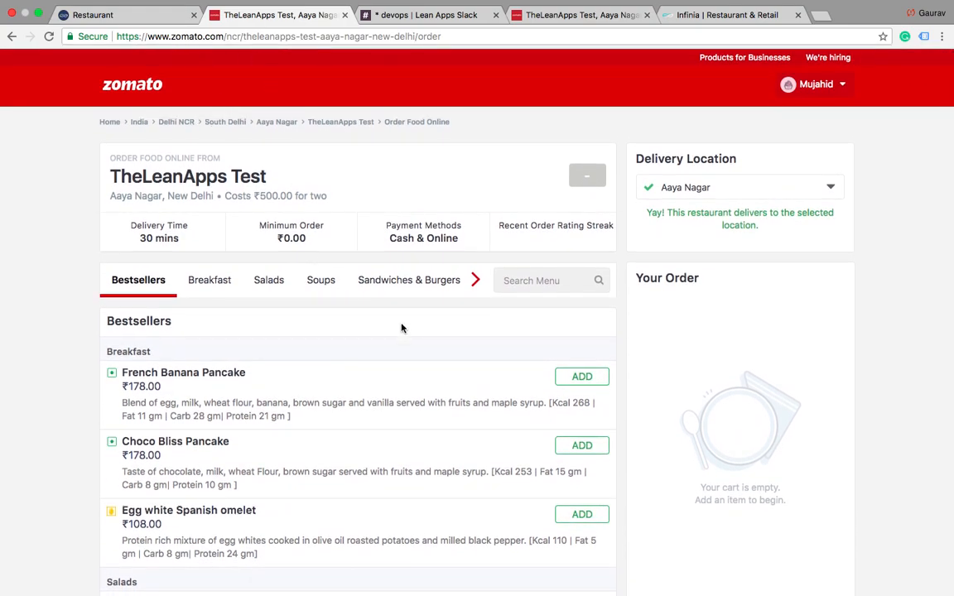
pyautogui.click(575, 382)
pyautogui.click(576, 445)
pyautogui.scroll(-3, 450, 446)
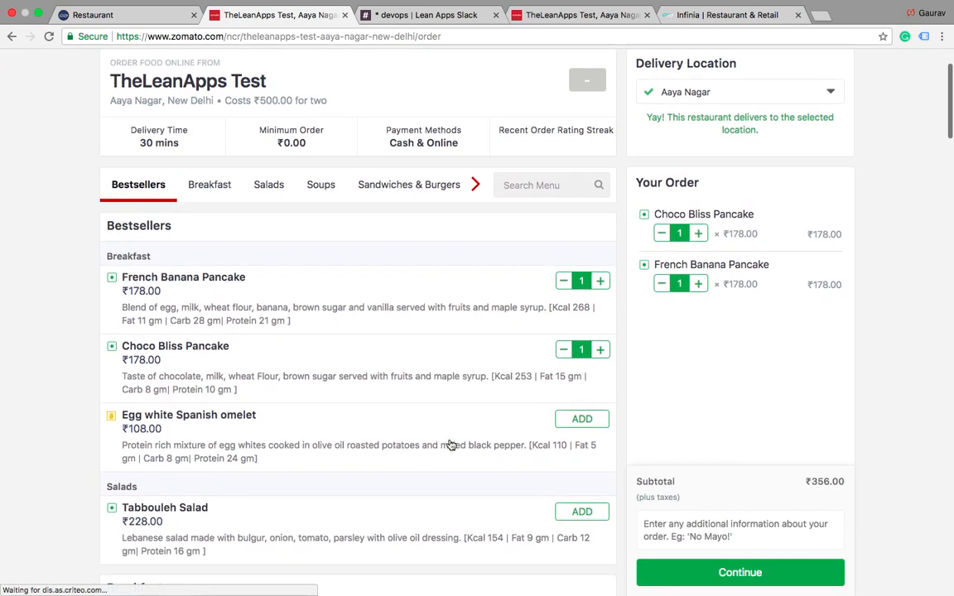
# Step: Enter the additional order information "Extra Cheese to be added. Less Salt and less Sugar"
pyautogui.click(669, 528)
pyautogui.write('Ex')
pyautogui.press('BackSpace')
pyautogui.press('BackSpace')
pyautogui.write('Extra')
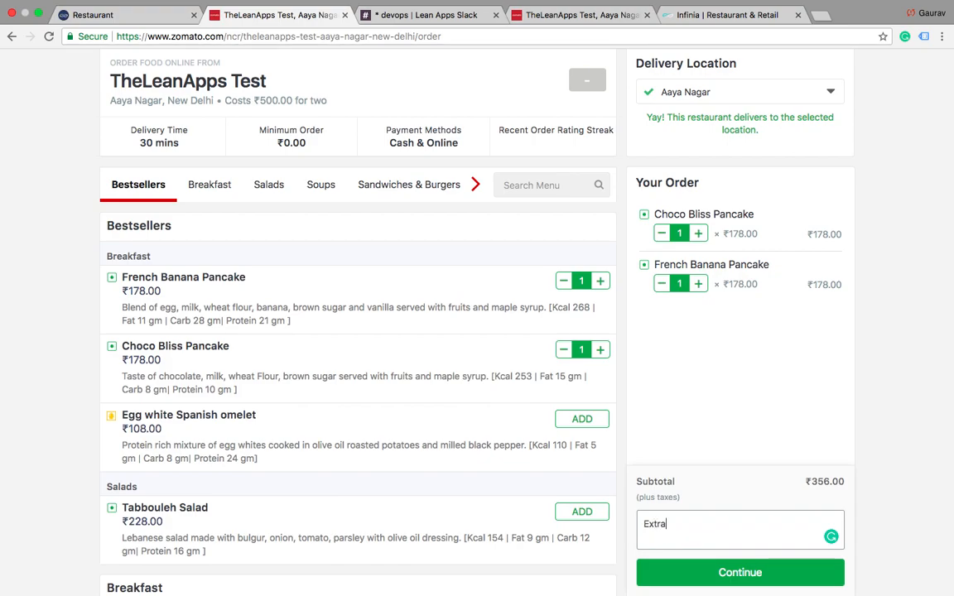
pyautogui.write(' Cheese to be adde')
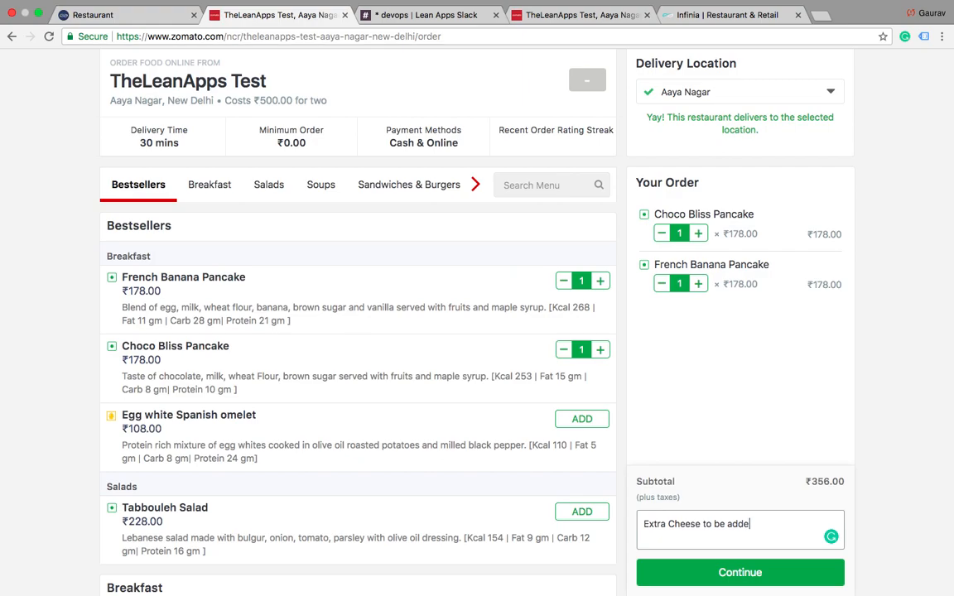
pyautogui.write('d. Less Sal')
pyautogui.write('t and less S')
pyautogui.write('ugar')
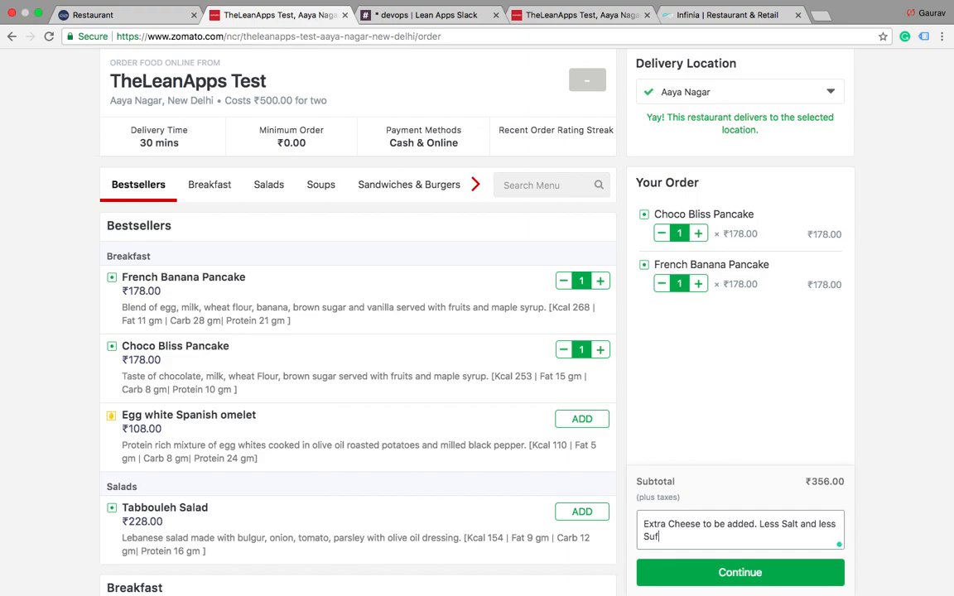
# Step: Check out with the first saved Home delivery address and place the order with Cash On Delivery as the payment method
pyautogui.click(739, 573)
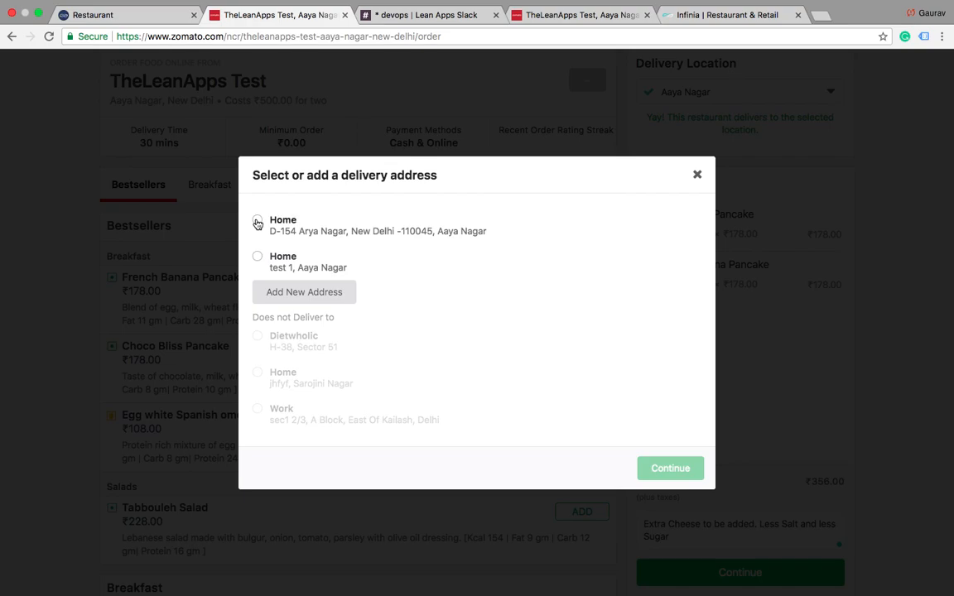
pyautogui.click(257, 219)
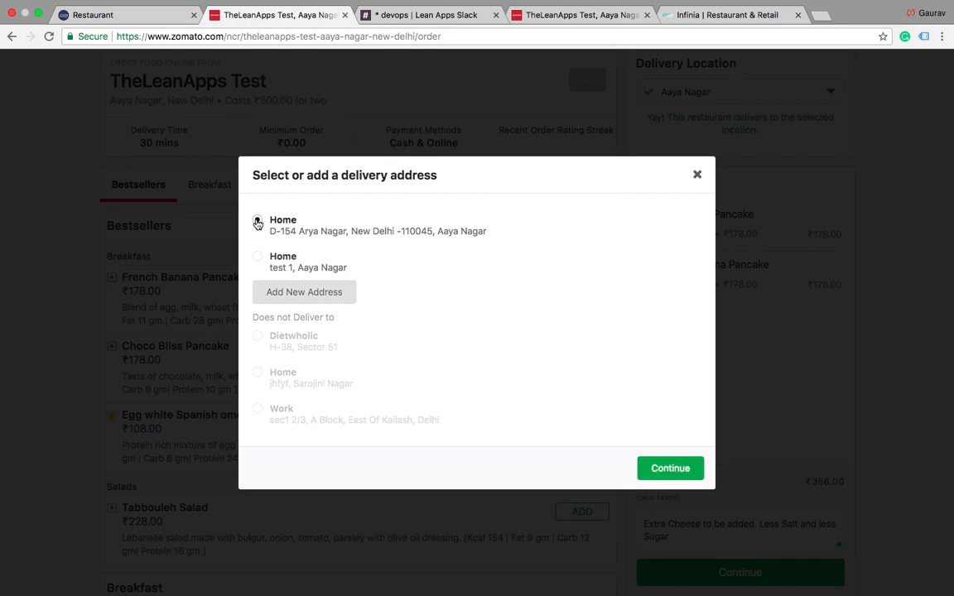
pyautogui.click(669, 470)
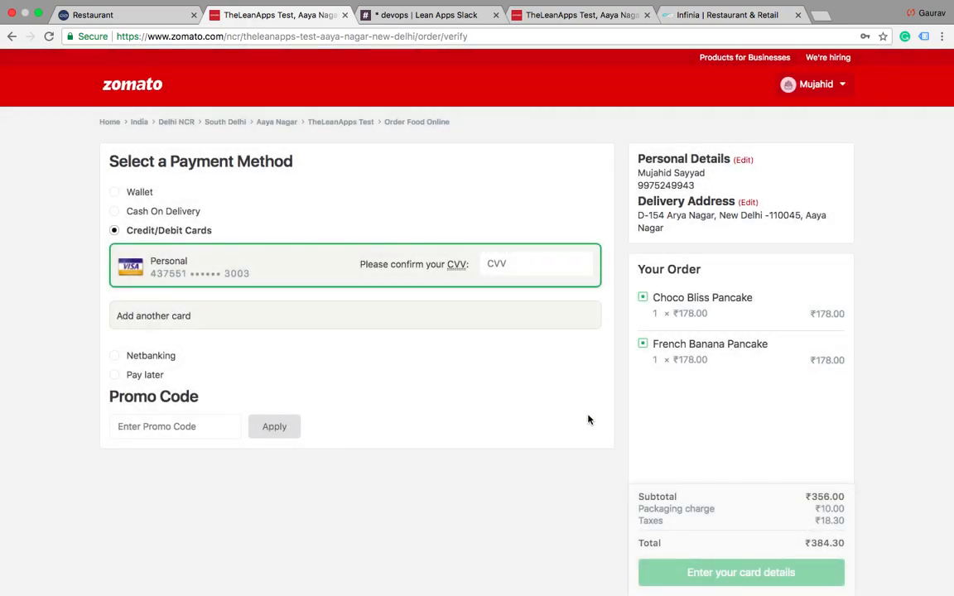
pyautogui.click(115, 211)
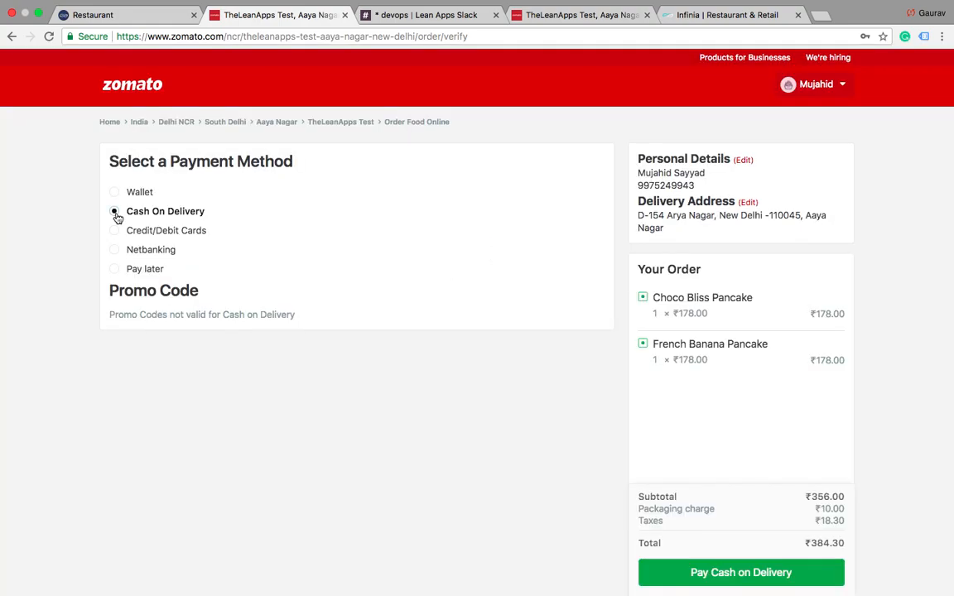
pyautogui.click(740, 582)
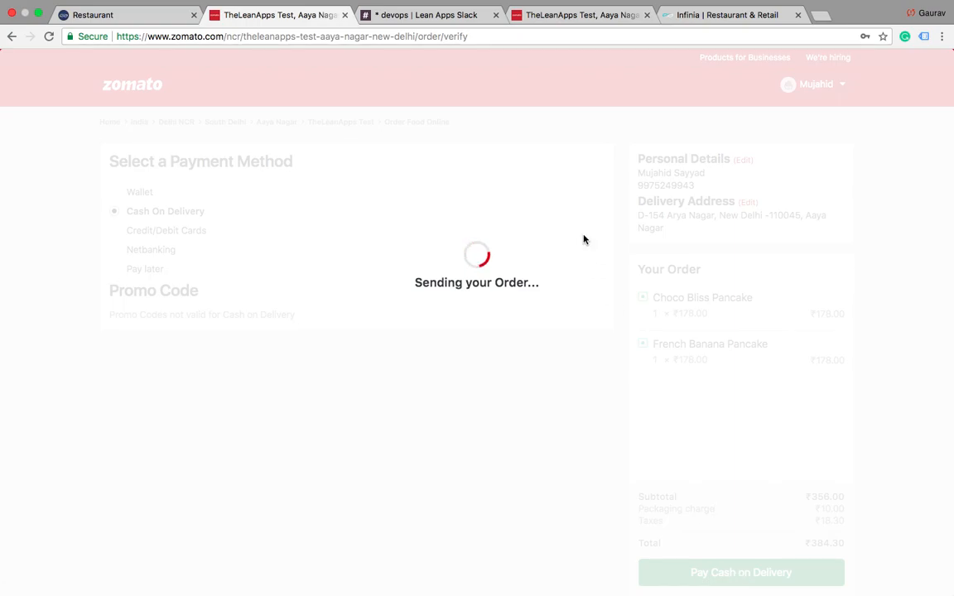
# Step: Switch to the Online Orders Dashboard window, acknowledge the new order notification and review the new order's details
pyautogui.click(334, 7)
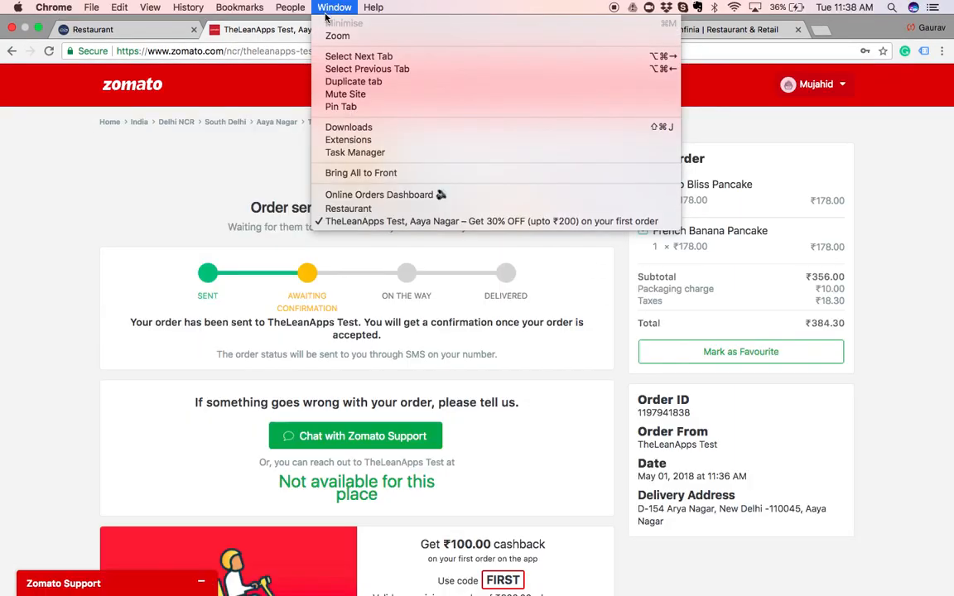
pyautogui.click(339, 197)
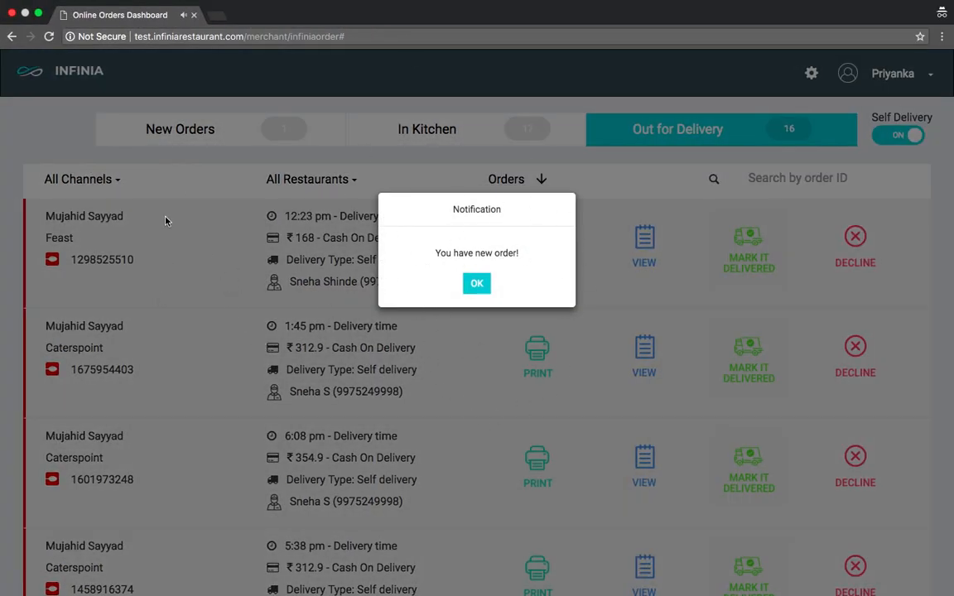
pyautogui.click(477, 284)
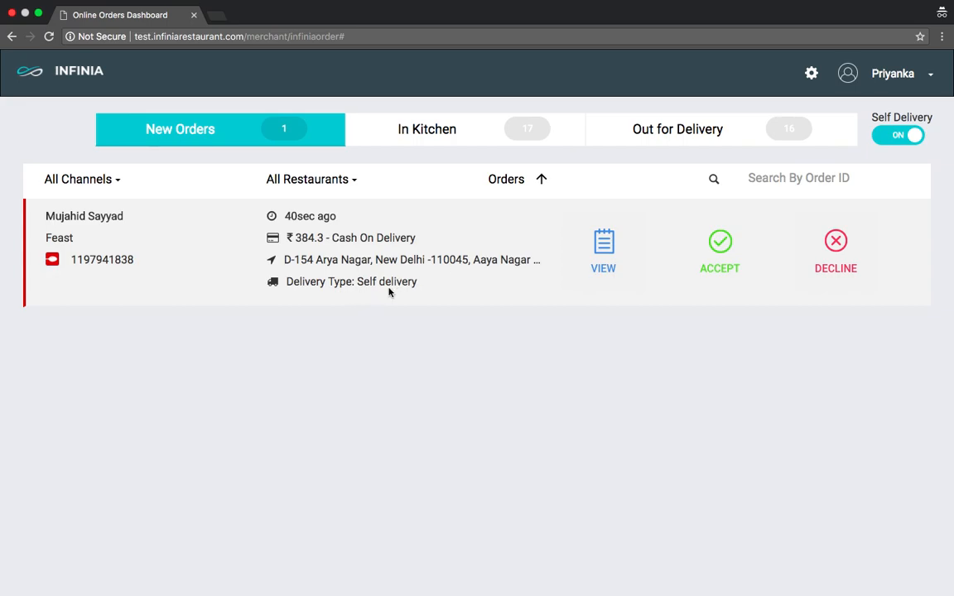
pyautogui.click(605, 260)
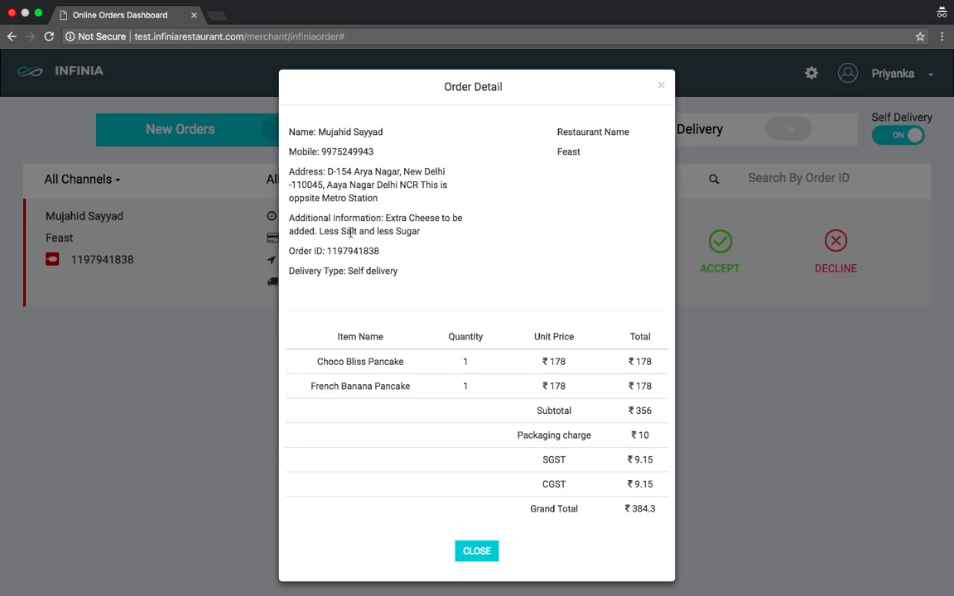
pyautogui.scroll(-1, 343, 237)
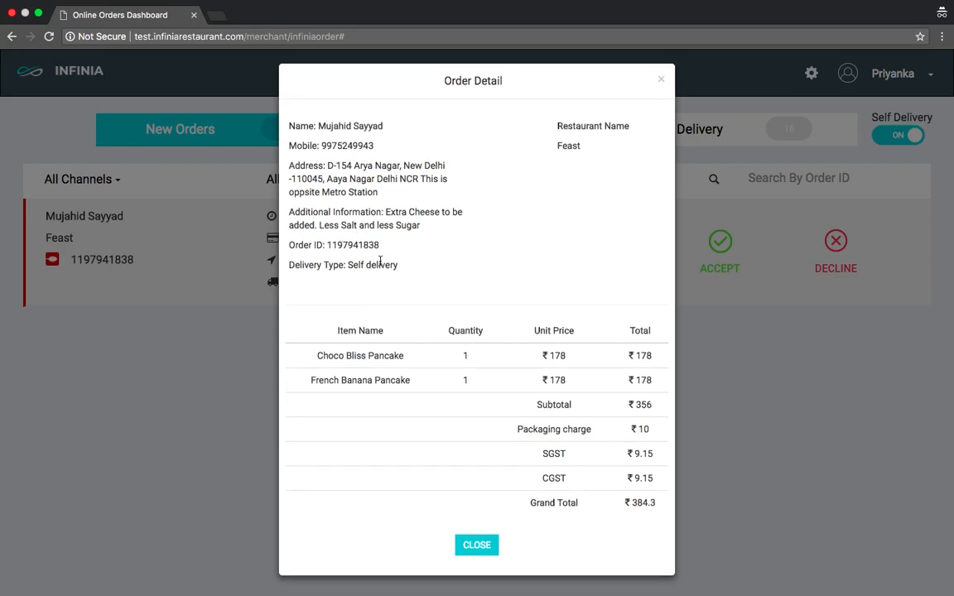
pyautogui.click(477, 544)
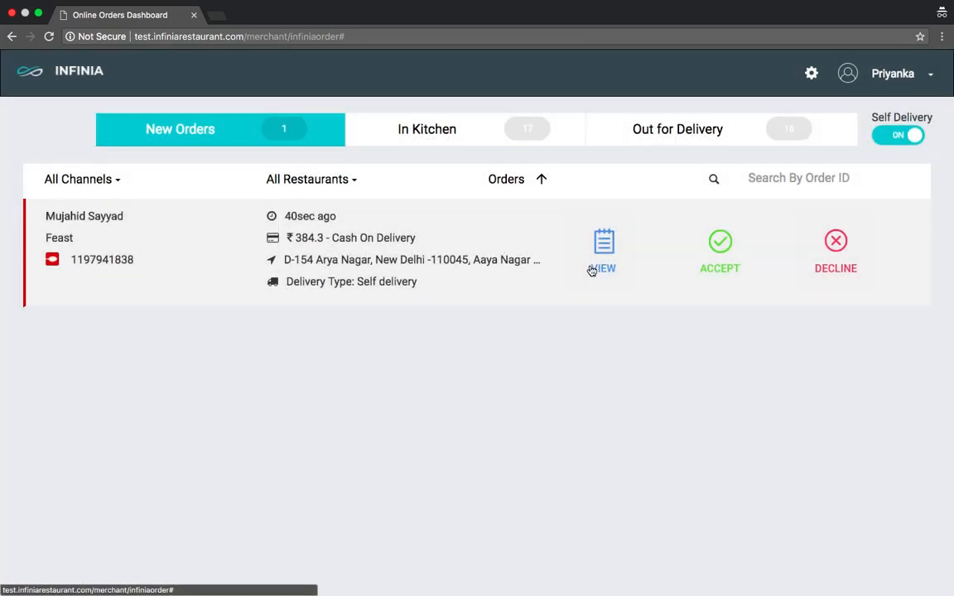
# Step: Accept the new order with a delivery time of 45 minutes
pyautogui.click(710, 262)
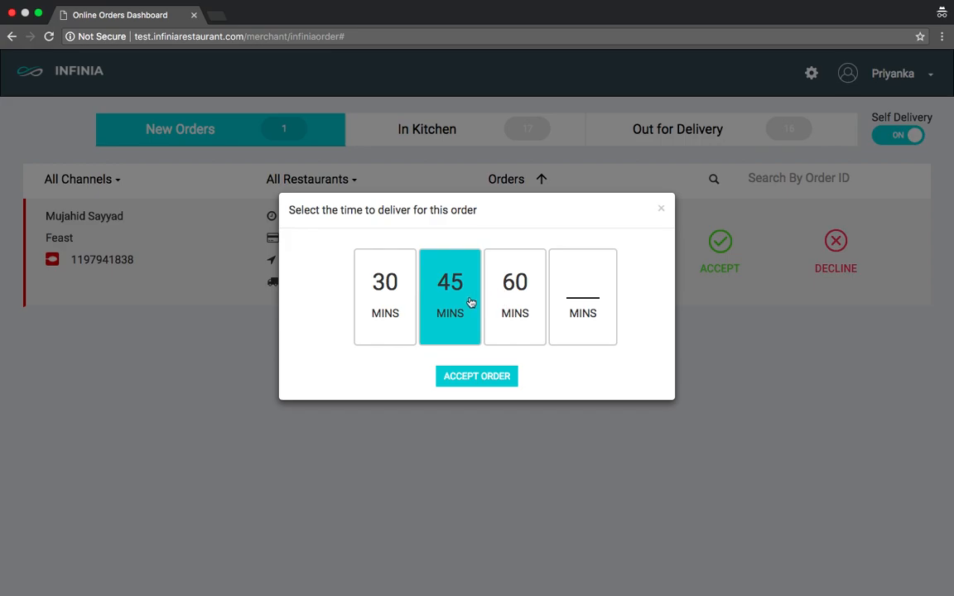
pyautogui.click(484, 379)
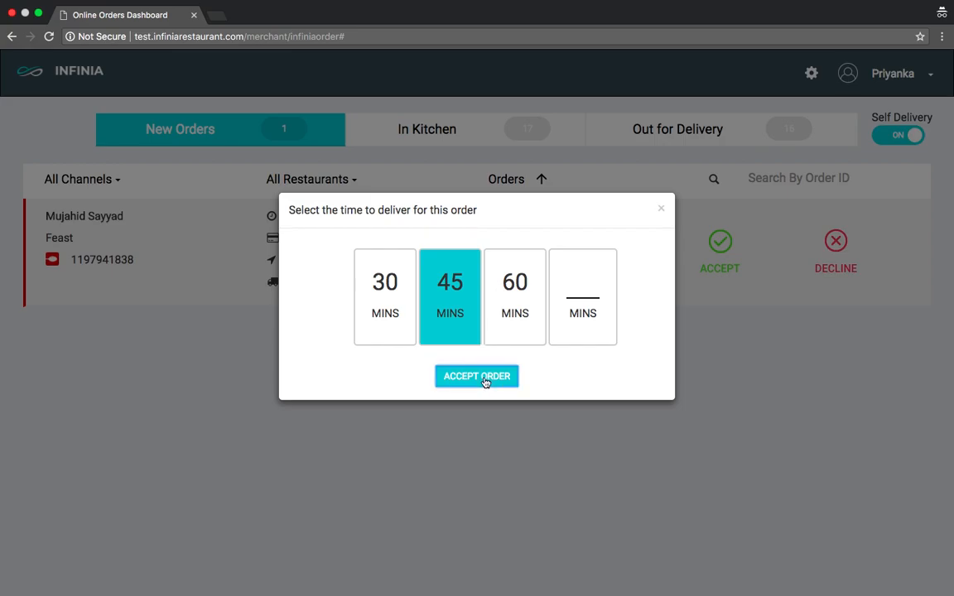
pyautogui.click(477, 284)
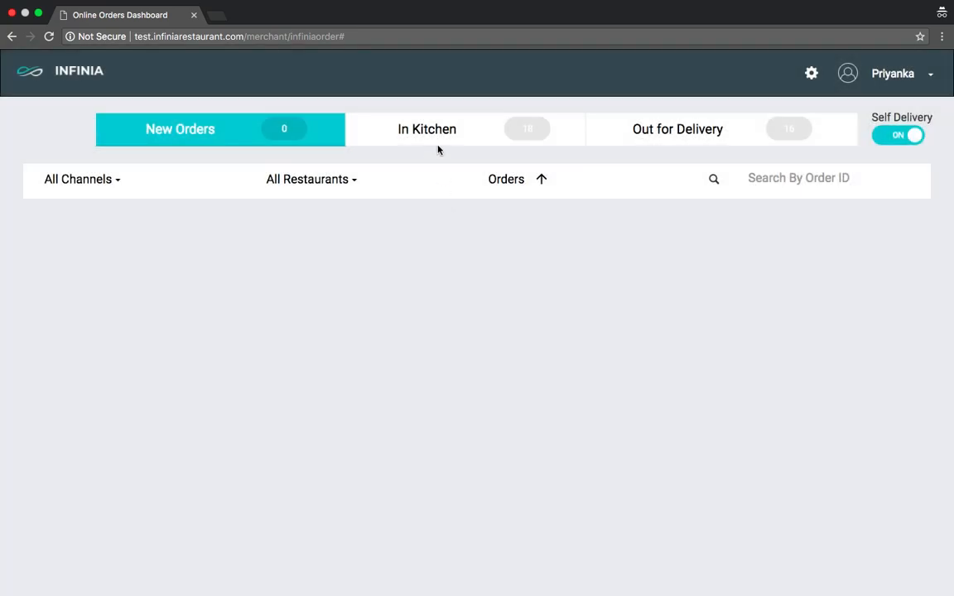
# Step: Review the accepted order's details and its print options among the In Kitchen orders
pyautogui.click(448, 130)
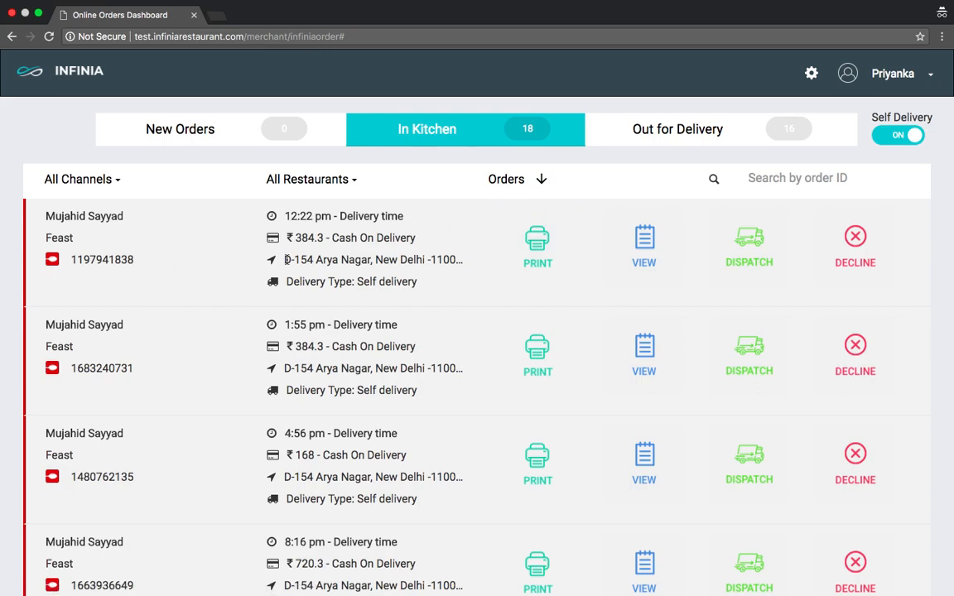
pyautogui.click(641, 255)
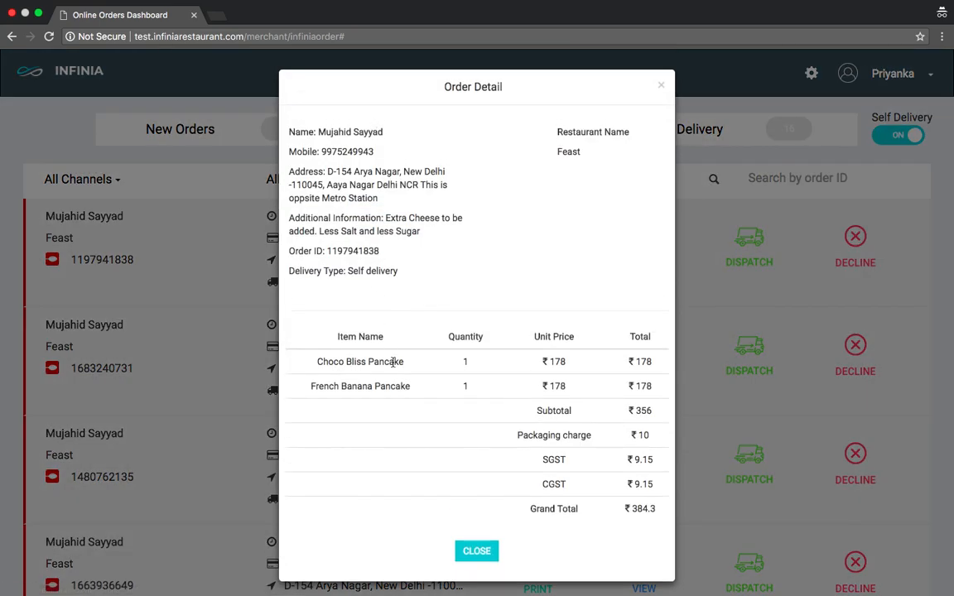
pyautogui.click(662, 86)
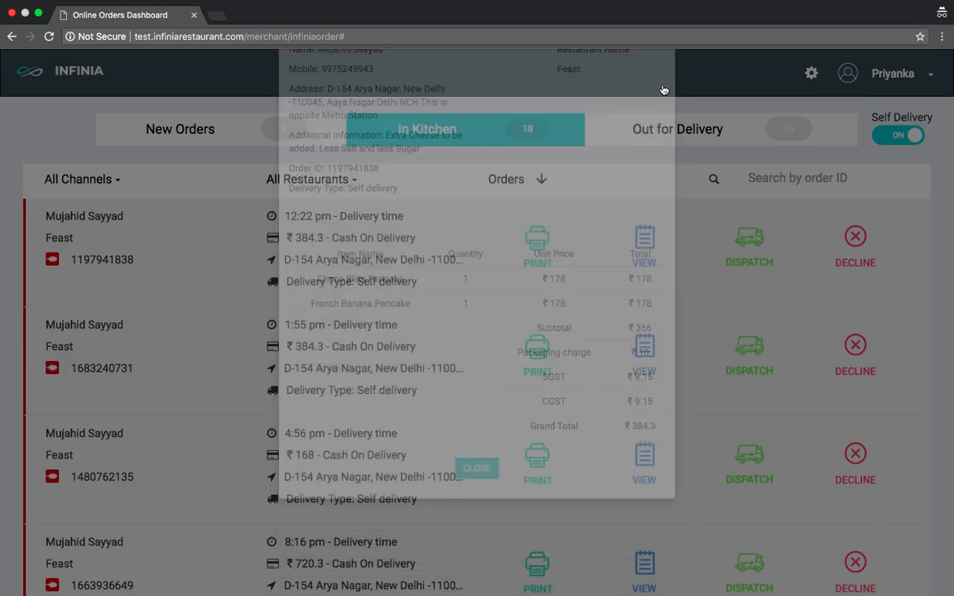
pyautogui.click(553, 258)
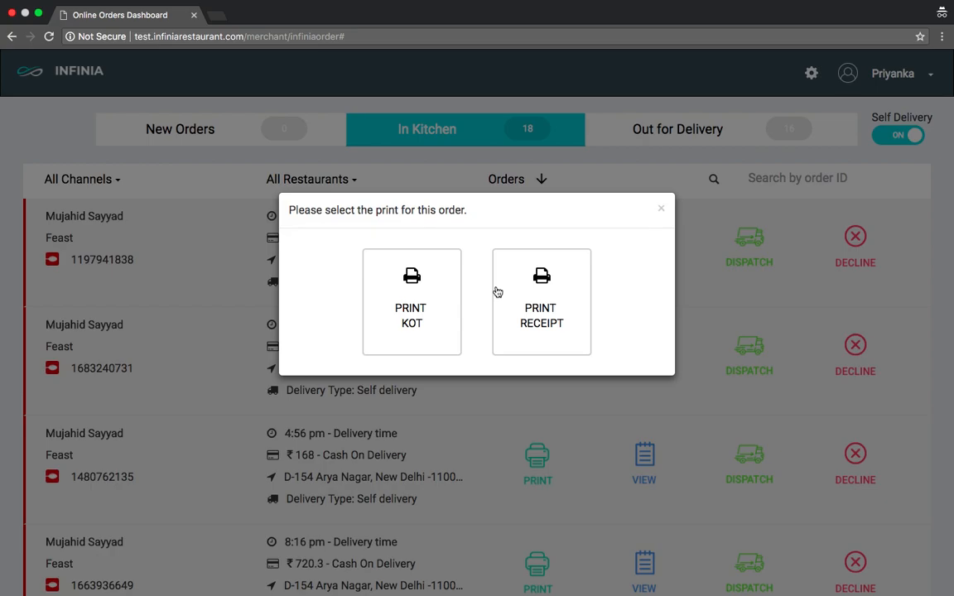
pyautogui.click(661, 208)
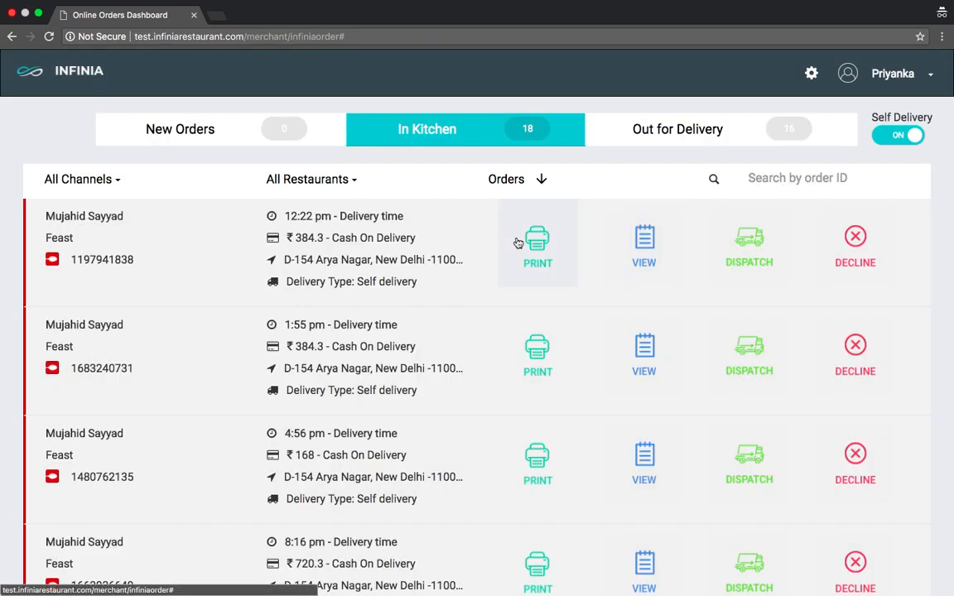
# Step: Dispatch the accepted order by assigning it to the second delivery person in the list
pyautogui.click(738, 250)
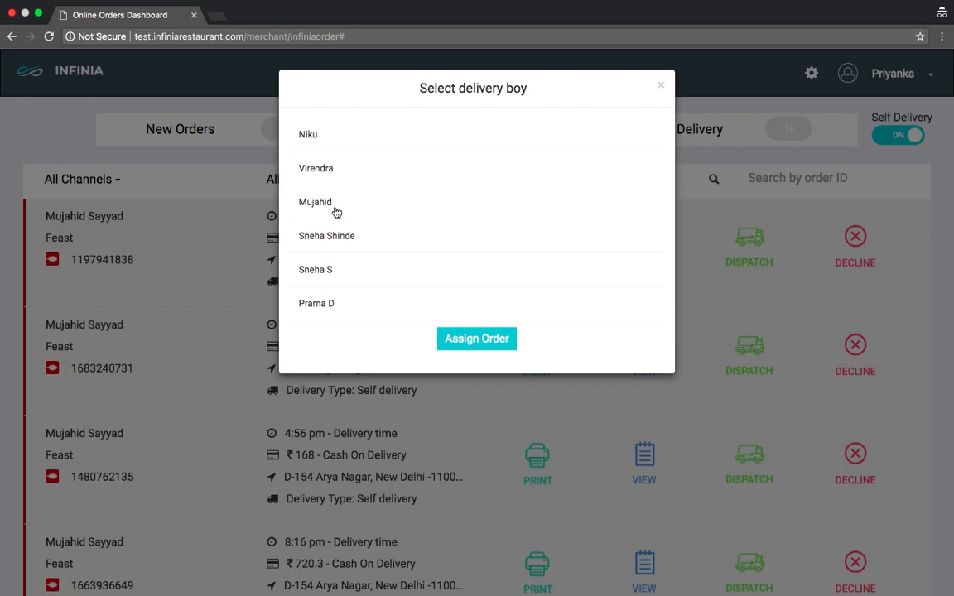
pyautogui.click(312, 169)
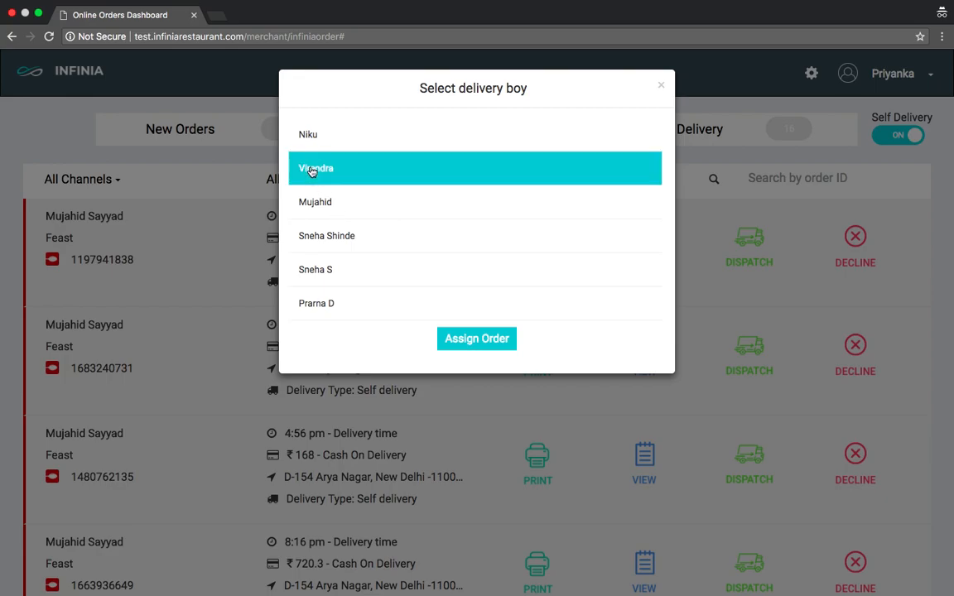
pyautogui.click(481, 344)
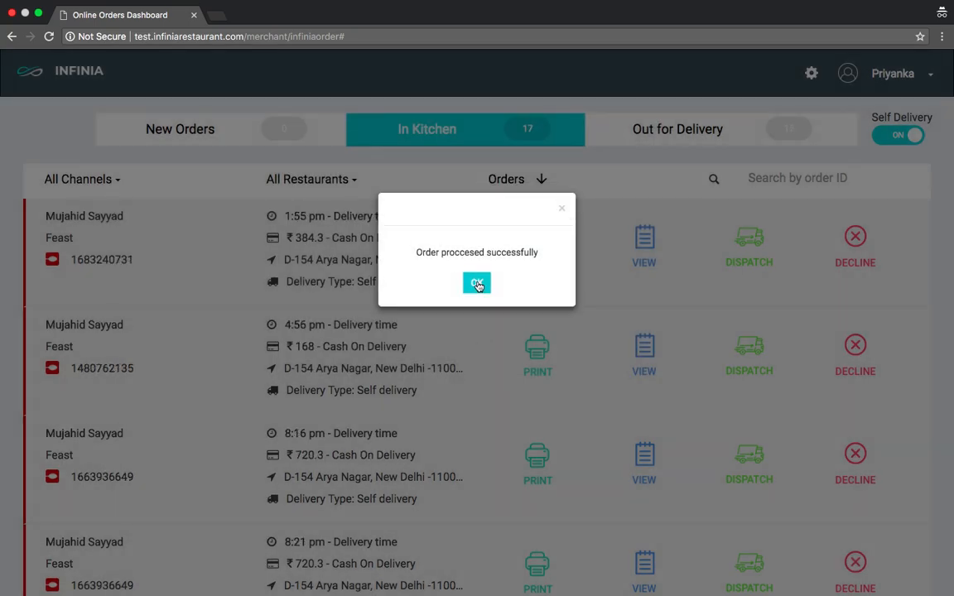
pyautogui.click(477, 283)
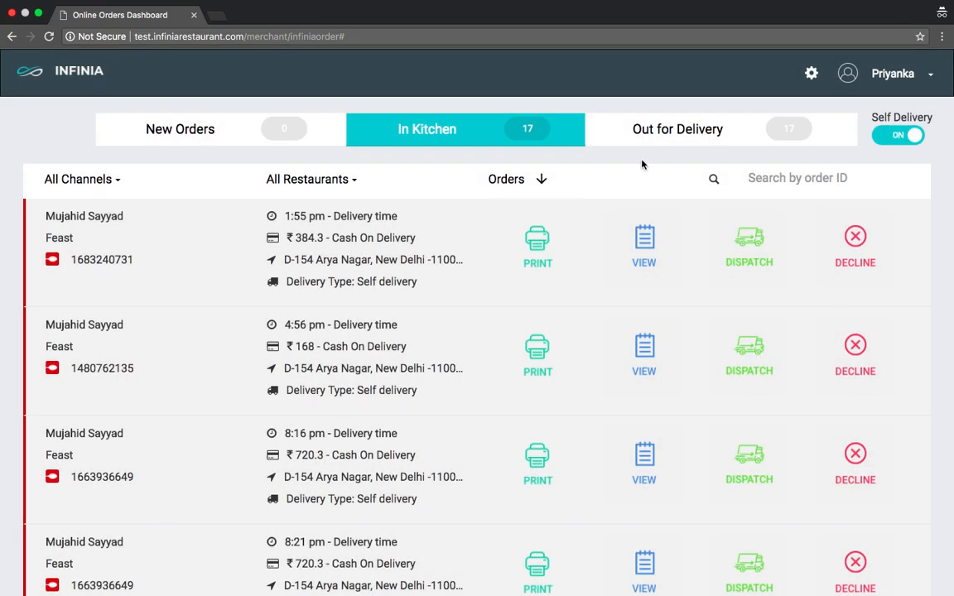
# Step: Check the assigned delivery person of the dispatched order among the Out for Delivery orders and mark that order as delivered
pyautogui.click(662, 132)
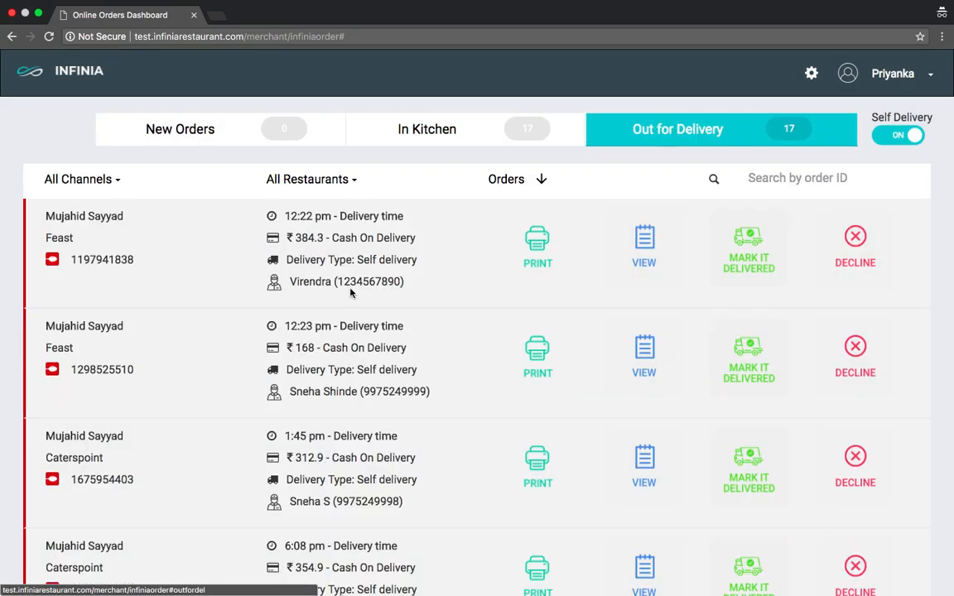
pyautogui.moveTo(291, 281); pyautogui.dragTo(409, 285)
pyautogui.click(294, 285)
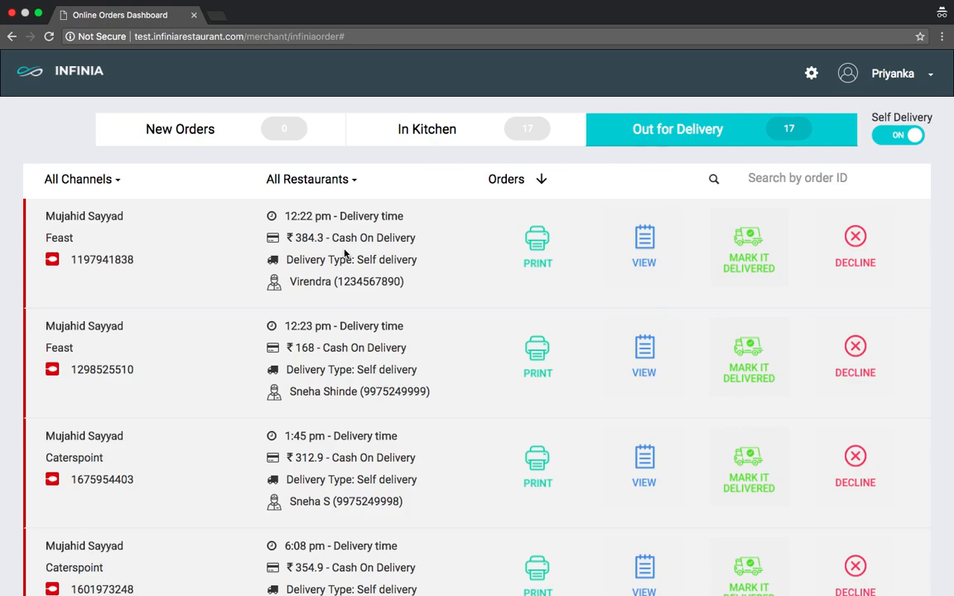
pyautogui.click(747, 268)
pyautogui.click(480, 283)
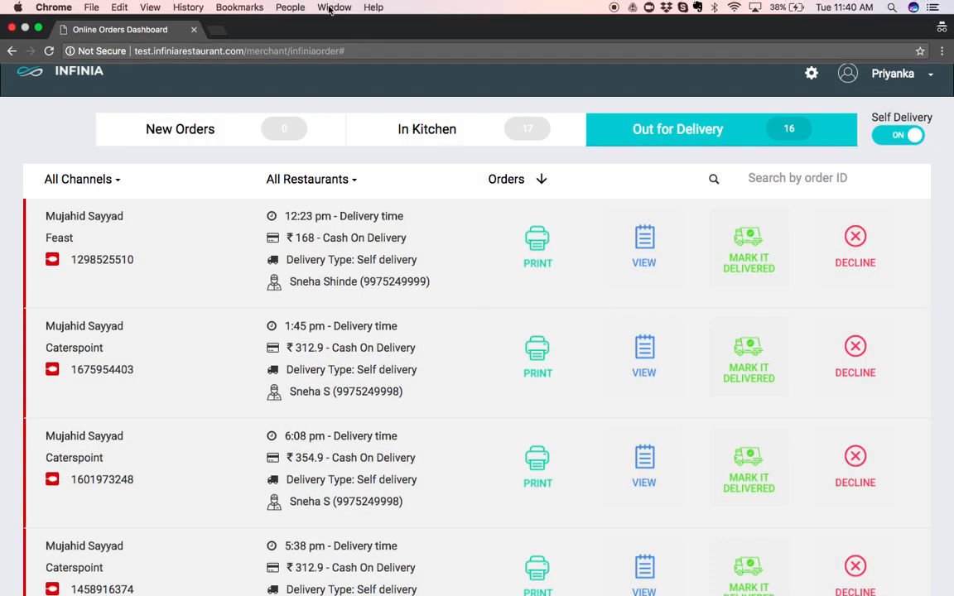
# Step: Switch to the Restaurant merchant window and expand the Inventory section to view its entries
pyautogui.click(331, 8)
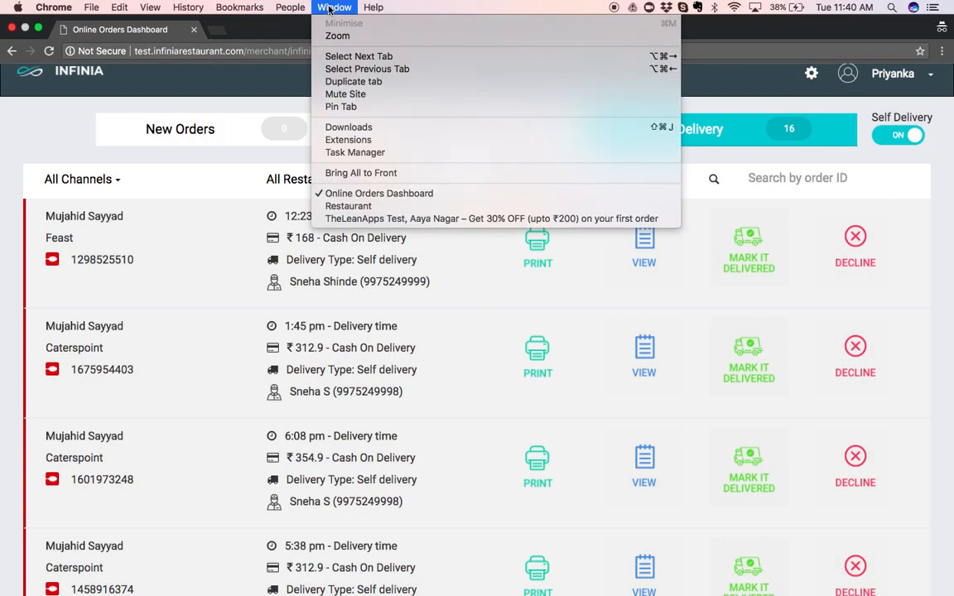
pyautogui.click(362, 210)
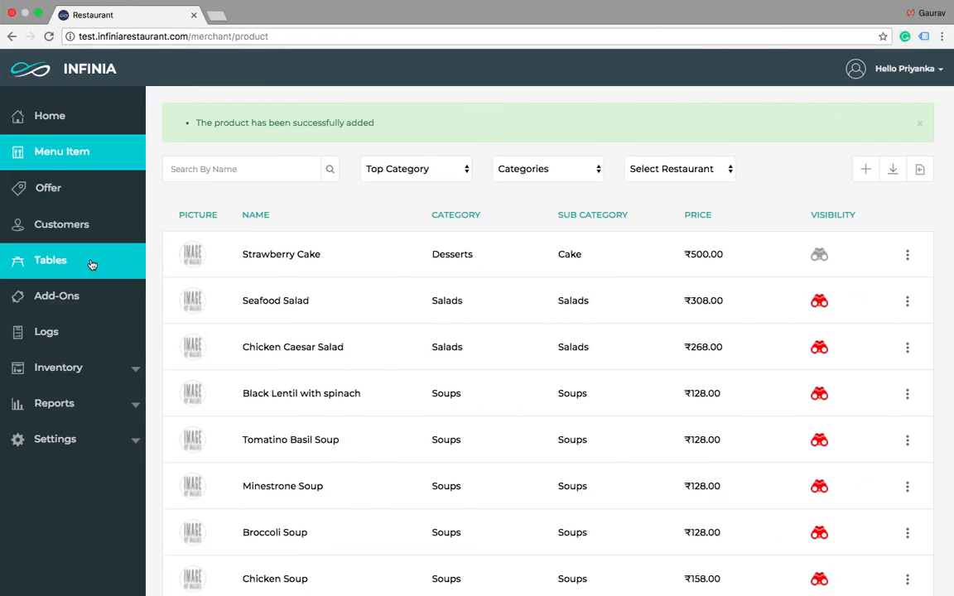
pyautogui.click(72, 367)
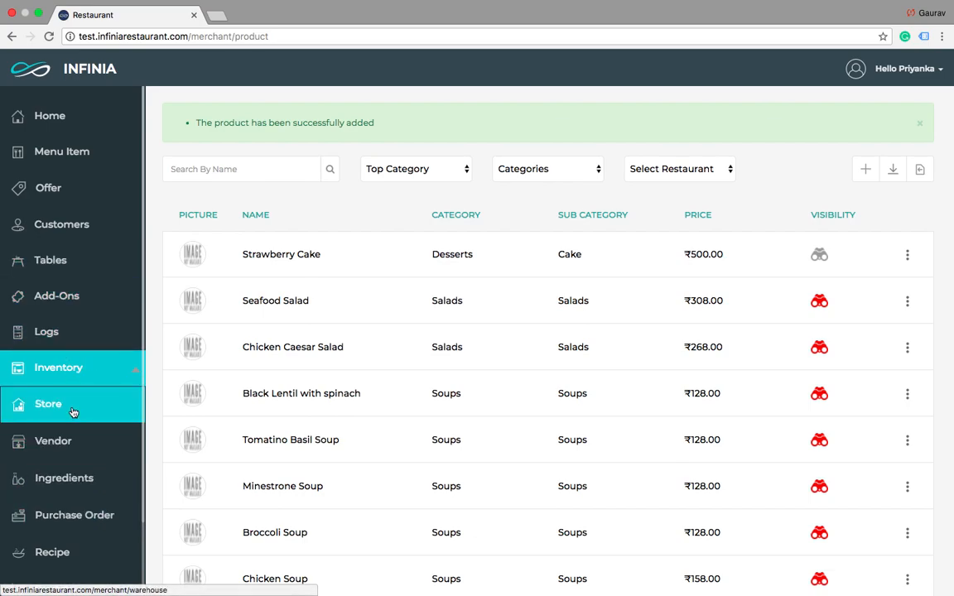
pyautogui.scroll(-2, 66, 447)
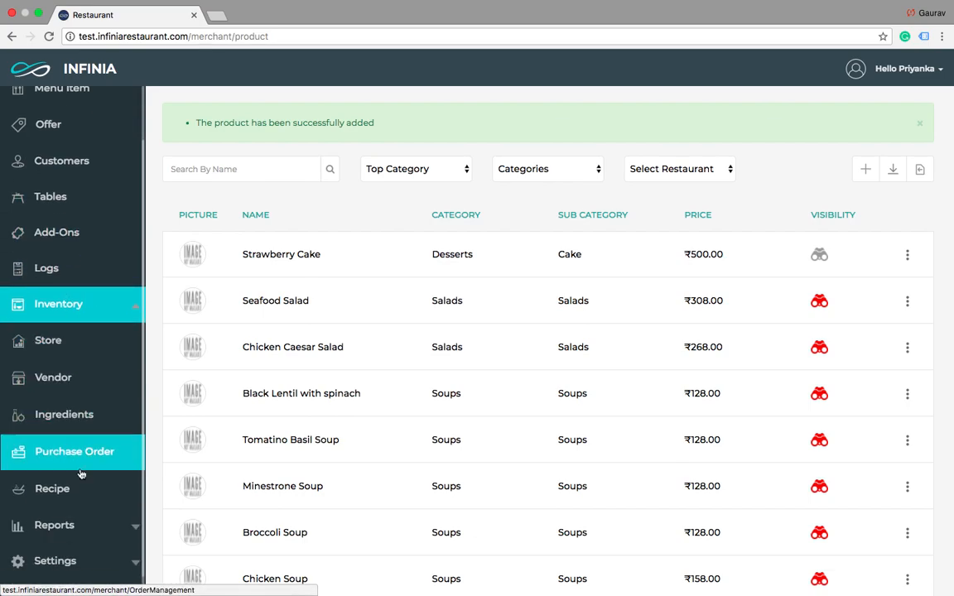
# Step: Open the Transactions report and review the details of the most recent Zomato delivery transaction
pyautogui.click(87, 525)
pyautogui.click(48, 383)
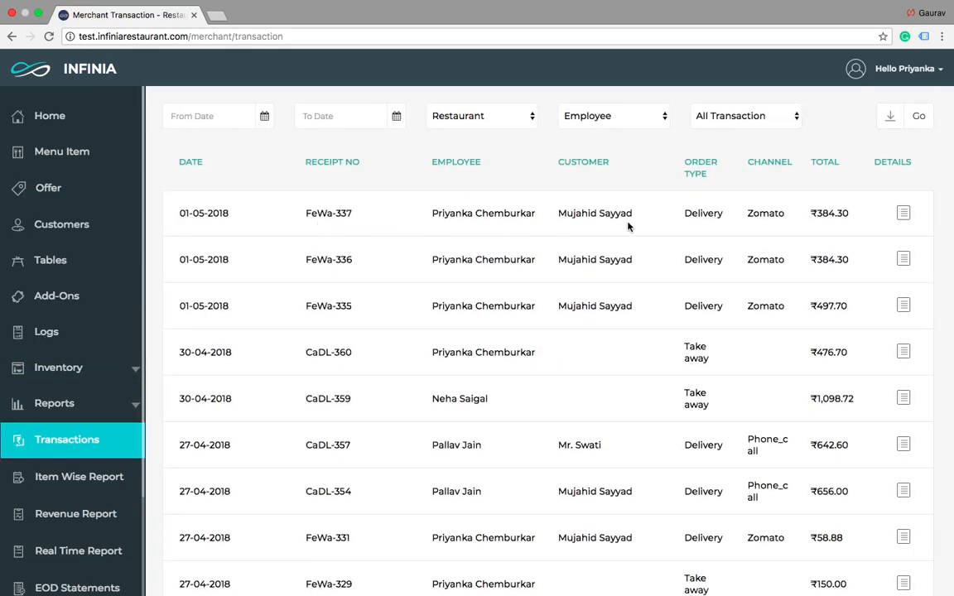
pyautogui.click(905, 215)
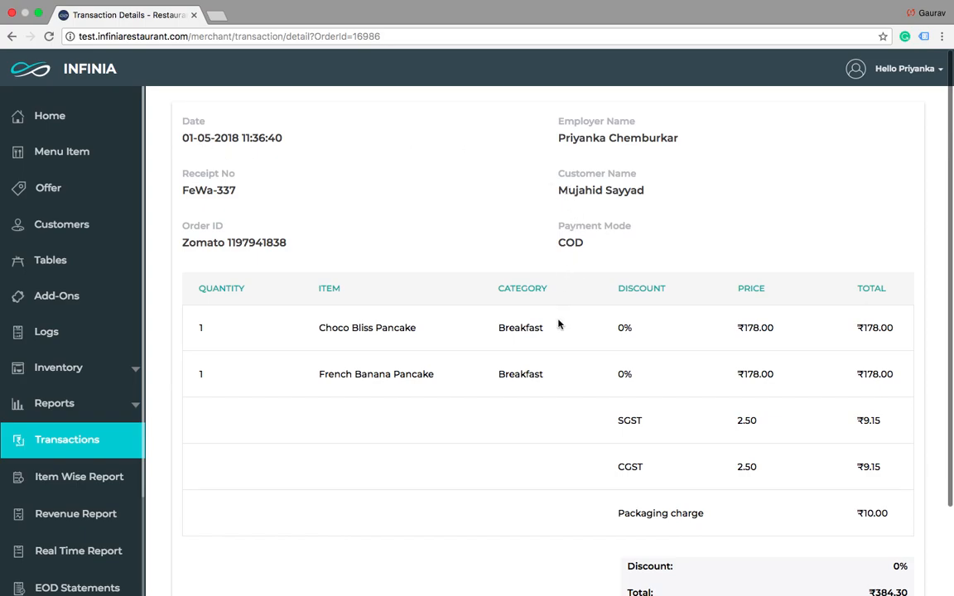
pyautogui.scroll(-1, 558, 323)
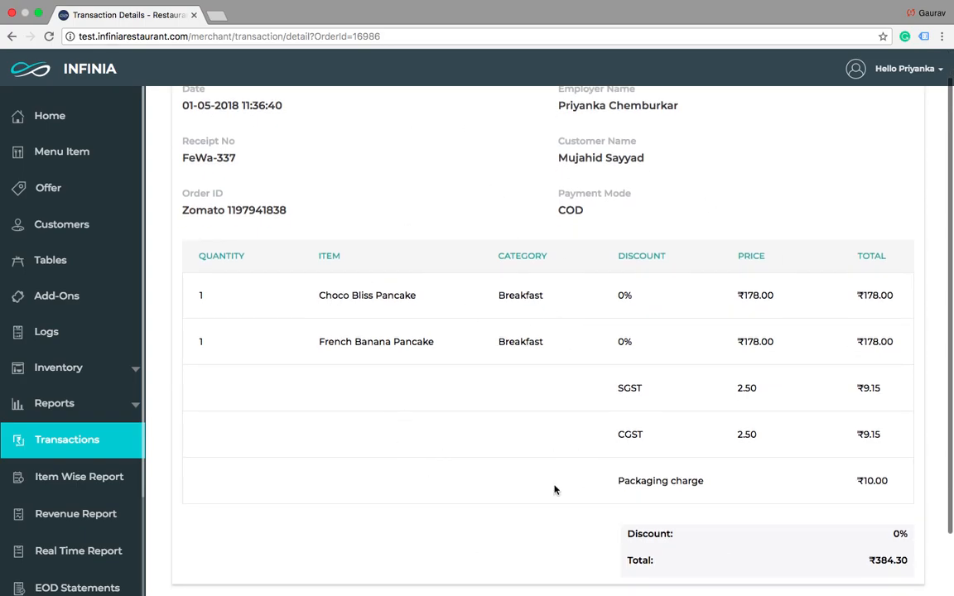
pyautogui.scroll(1, 456, 414)
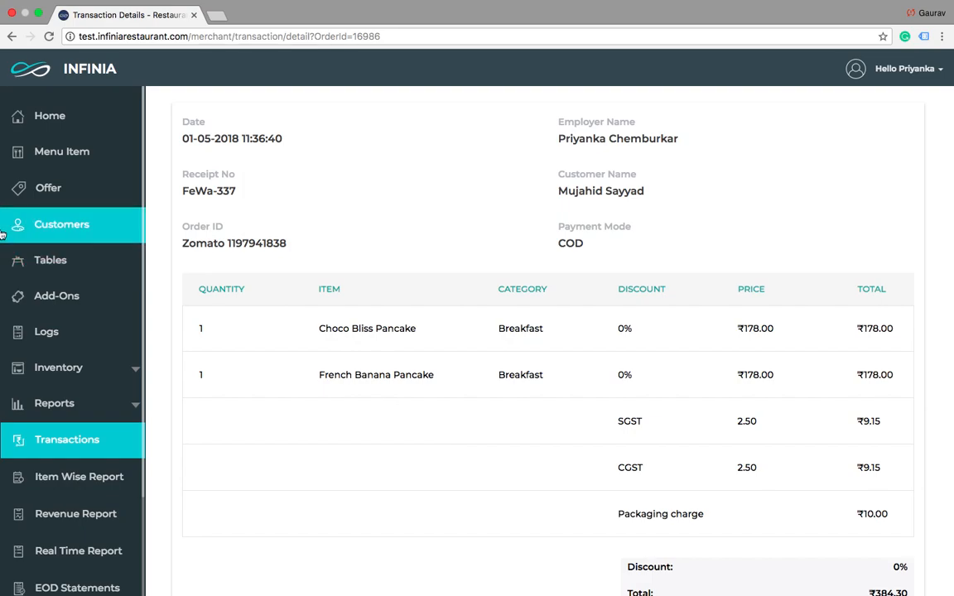
# Step: Start a new menu item with the category Desserts and the sub category Cake
pyautogui.click(62, 151)
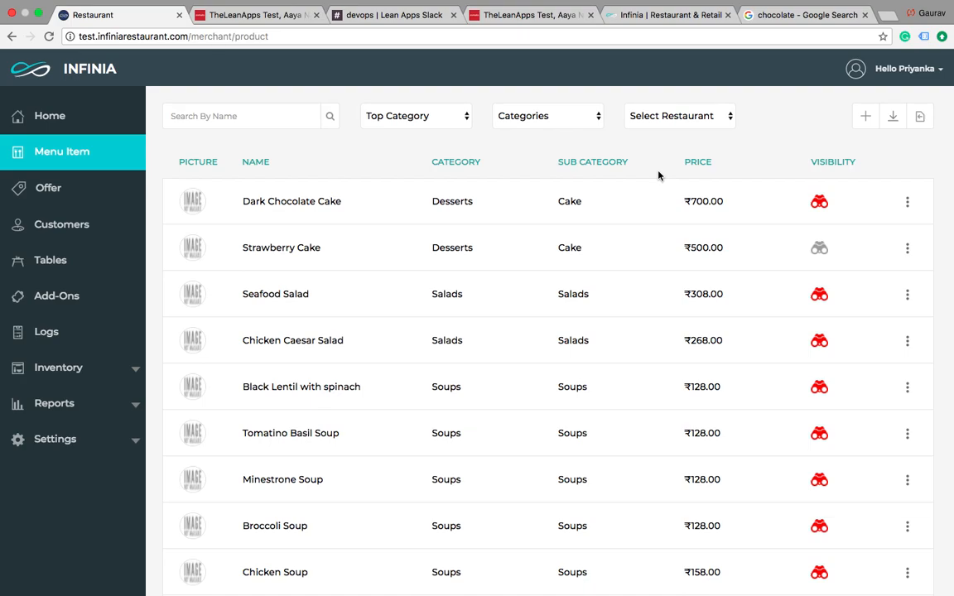
pyautogui.click(864, 117)
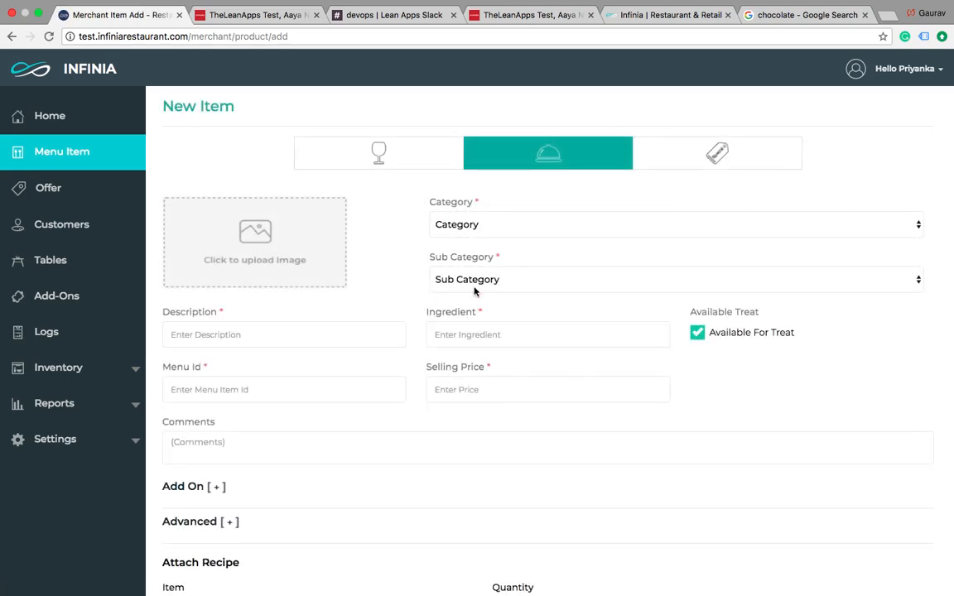
pyautogui.click(497, 226)
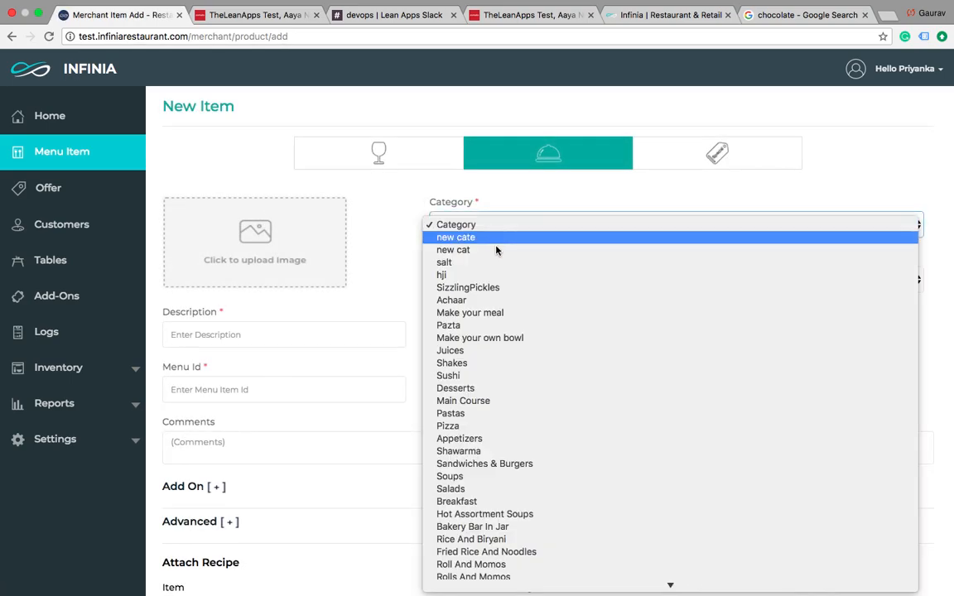
pyautogui.click(518, 388)
pyautogui.click(507, 279)
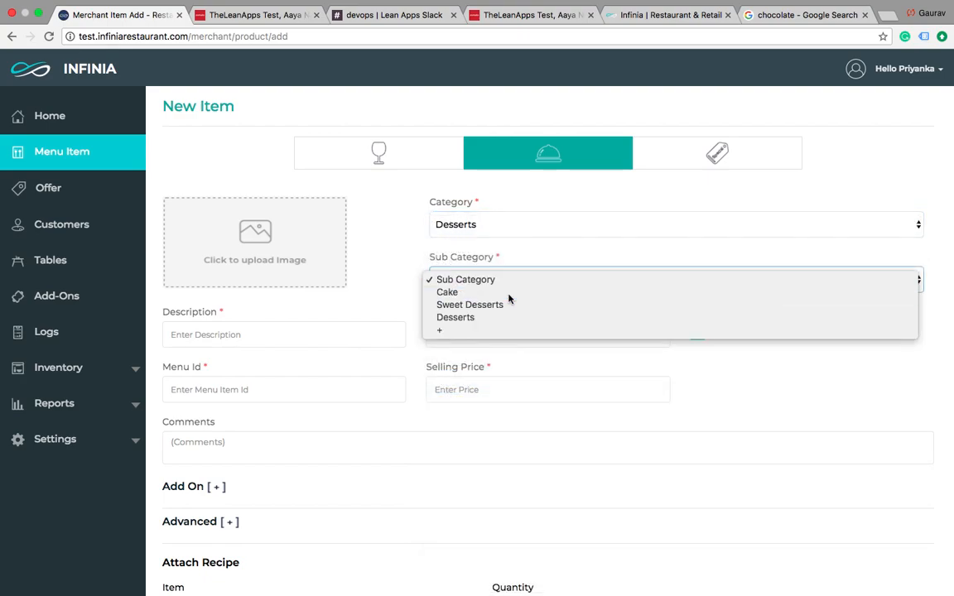
pyautogui.click(509, 297)
# Step: Enter "Walnut Cake with Cheese" as the new item's description
pyautogui.click(240, 336)
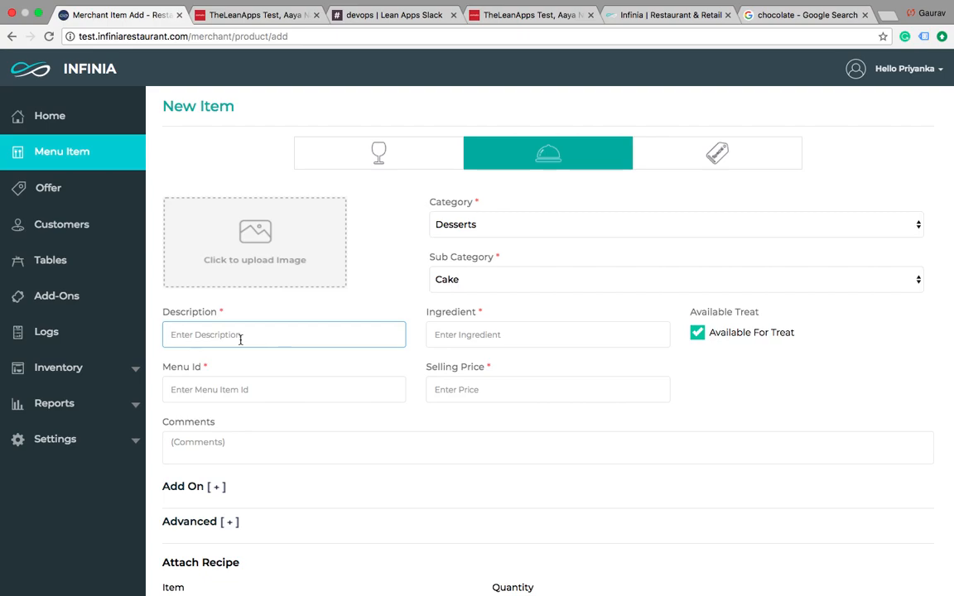
pyautogui.write('Waln')
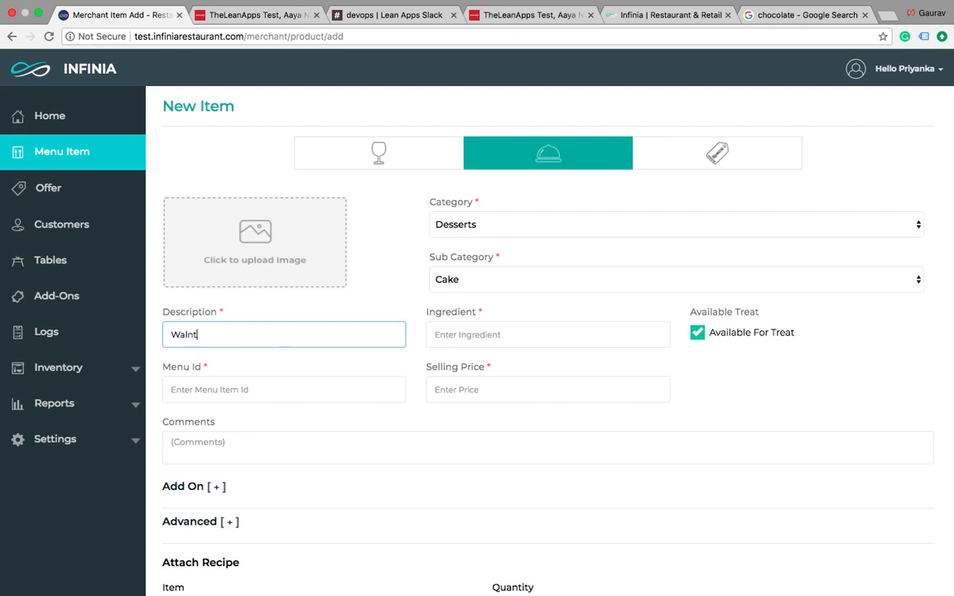
pyautogui.write('ut Cake wiht Ches')
pyautogui.press('BackSpace')
pyautogui.write('ese')
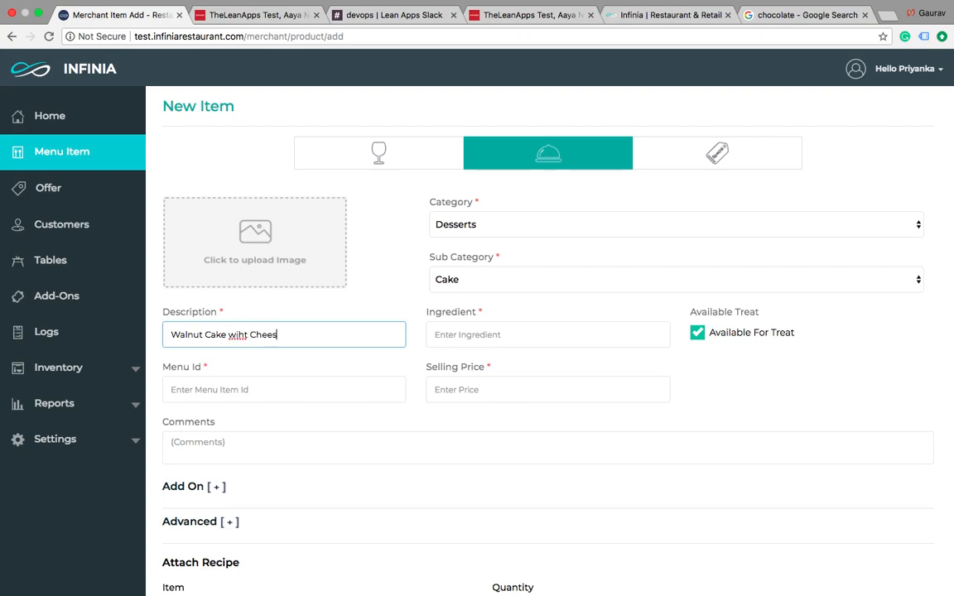
pyautogui.click(240, 335)
pyautogui.press('BackSpace')
pyautogui.press('BackSpace')
pyautogui.write('ith')
# Step: Set the item's ingredient to Walnut and disable its Available For Treat option
pyautogui.click(466, 333)
pyautogui.write('Walnut')
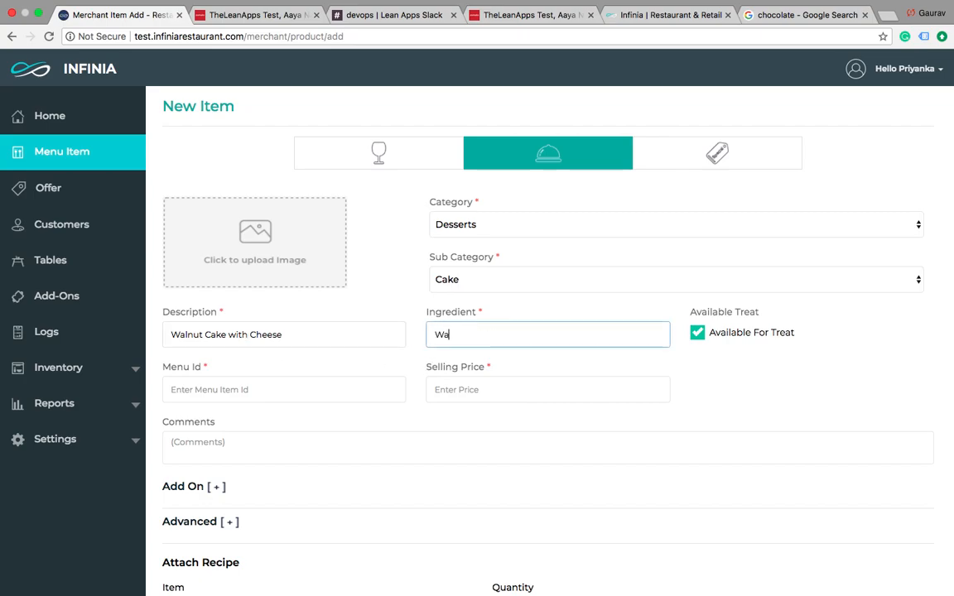
pyautogui.click(698, 333)
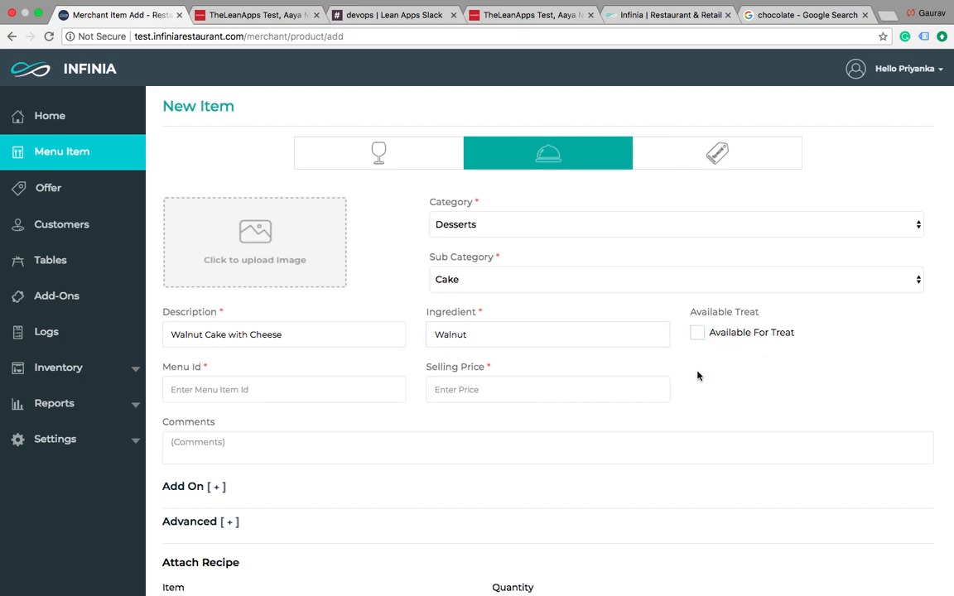
# Step: Set the item's menu ID to WC001 and its selling price to ₹500
pyautogui.scroll(-3, 497, 348)
pyautogui.click(204, 273)
pyautogui.write('WC001')
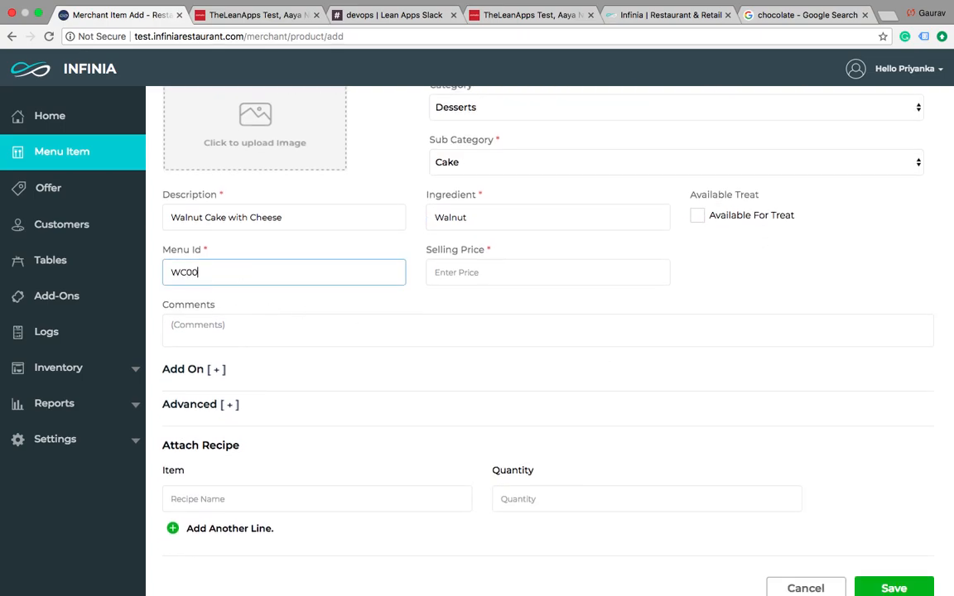
pyautogui.click(448, 278)
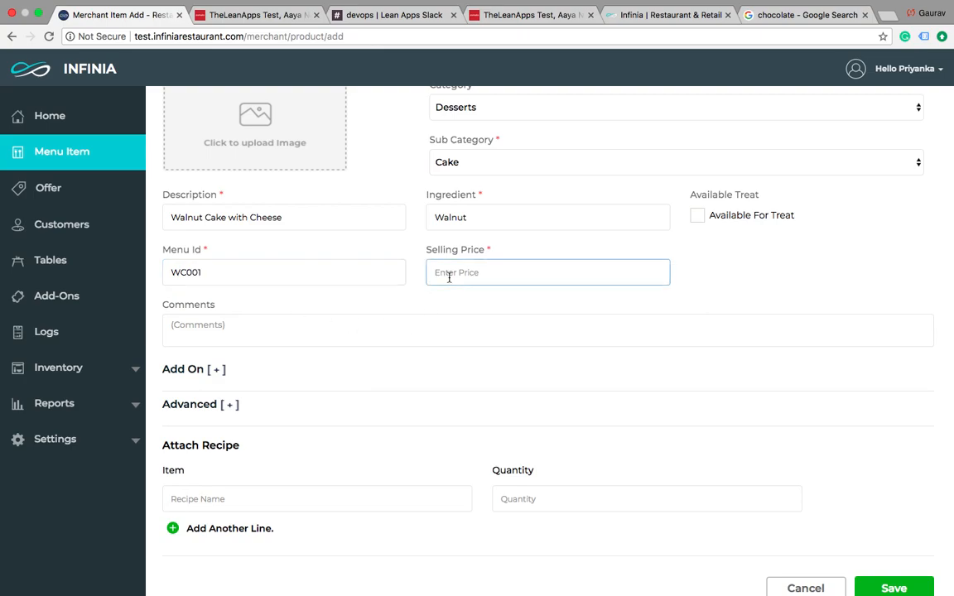
pyautogui.write('500')
# Step: Expand the item's Add On section and add a second, empty add-on line
pyautogui.click(253, 332)
pyautogui.click(221, 371)
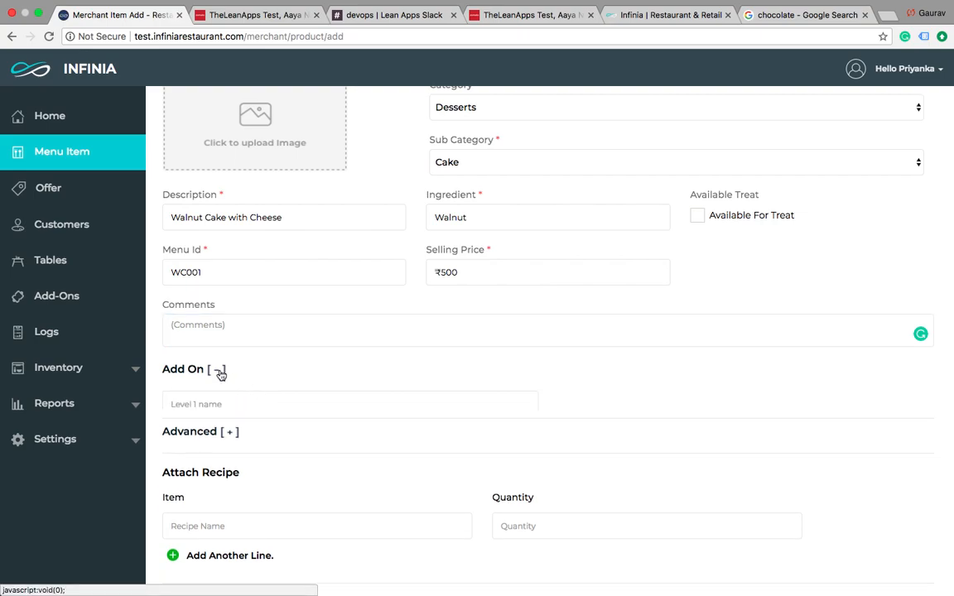
pyautogui.scroll(-2, 251, 424)
pyautogui.click(172, 363)
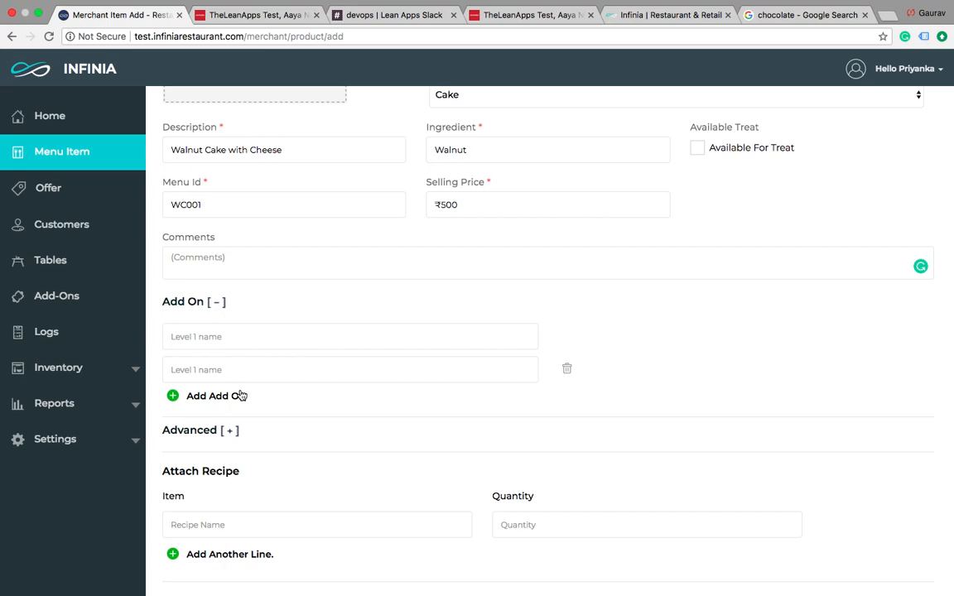
# Step: In the item's advanced settings, deselect the Caterspoint restaurant and set the purchase price to ₹300
pyautogui.click(235, 438)
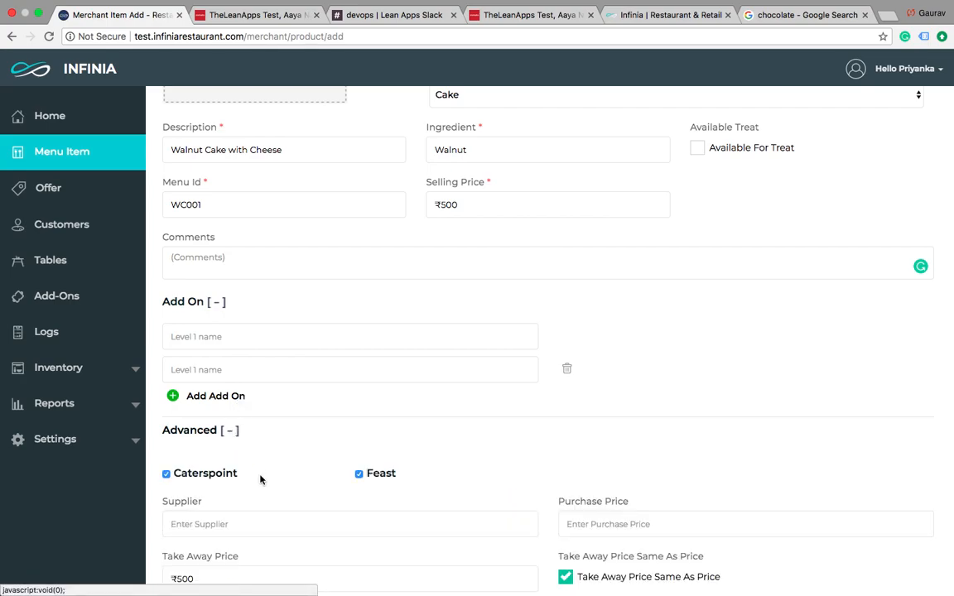
pyautogui.scroll(-4, 260, 479)
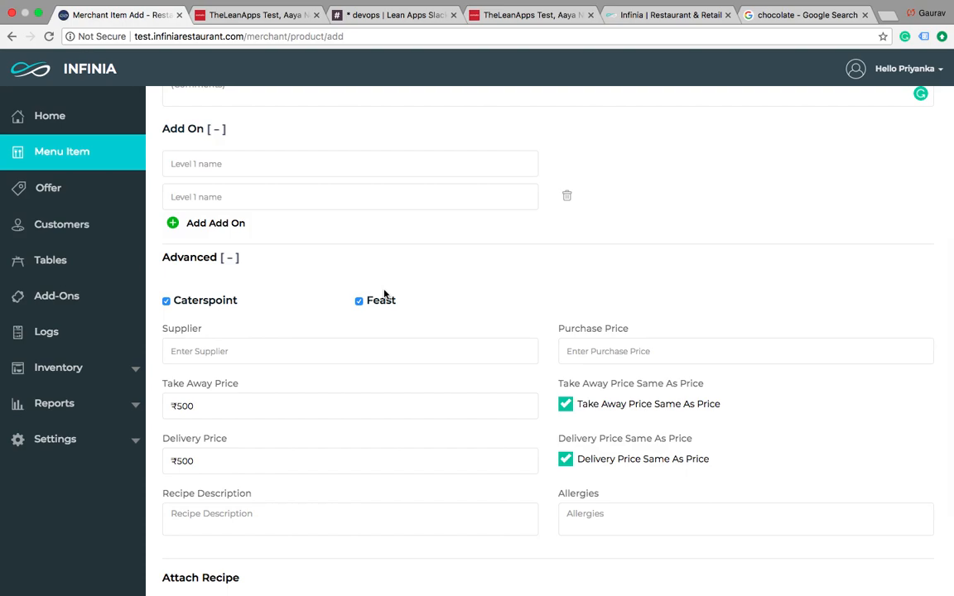
pyautogui.click(166, 301)
pyautogui.click(588, 348)
pyautogui.scroll(3, 575, 336)
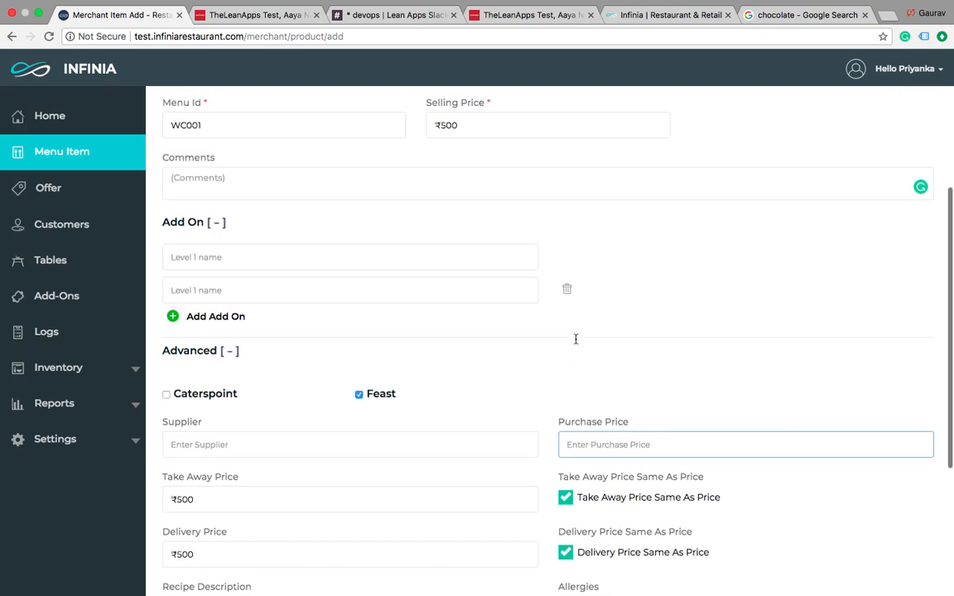
pyautogui.scroll(-5, 577, 337)
pyautogui.write('300')
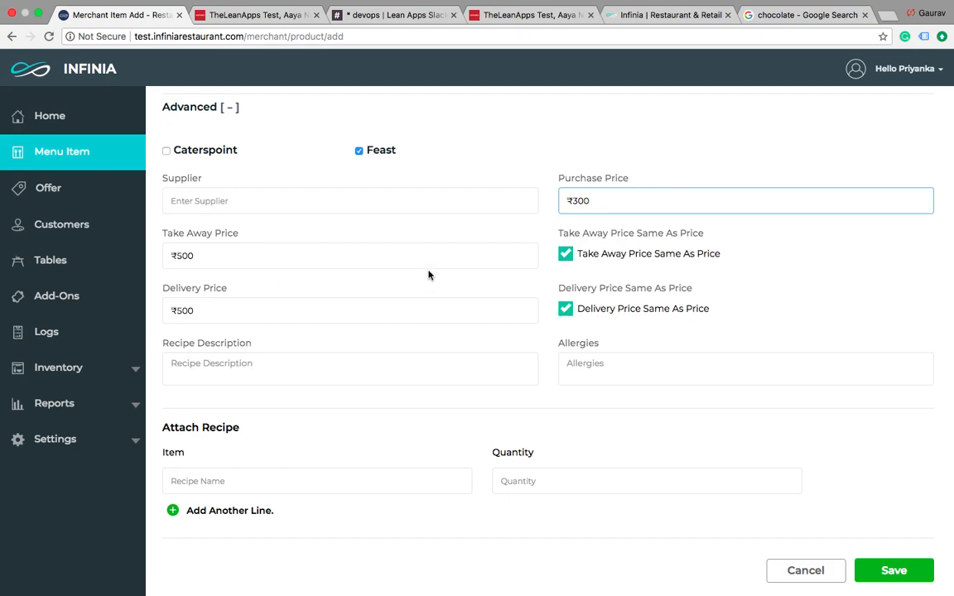
# Step: Give the item a separate delivery price of ₹700 instead of matching the selling price, and save the item
pyautogui.scroll(5, 565, 236)
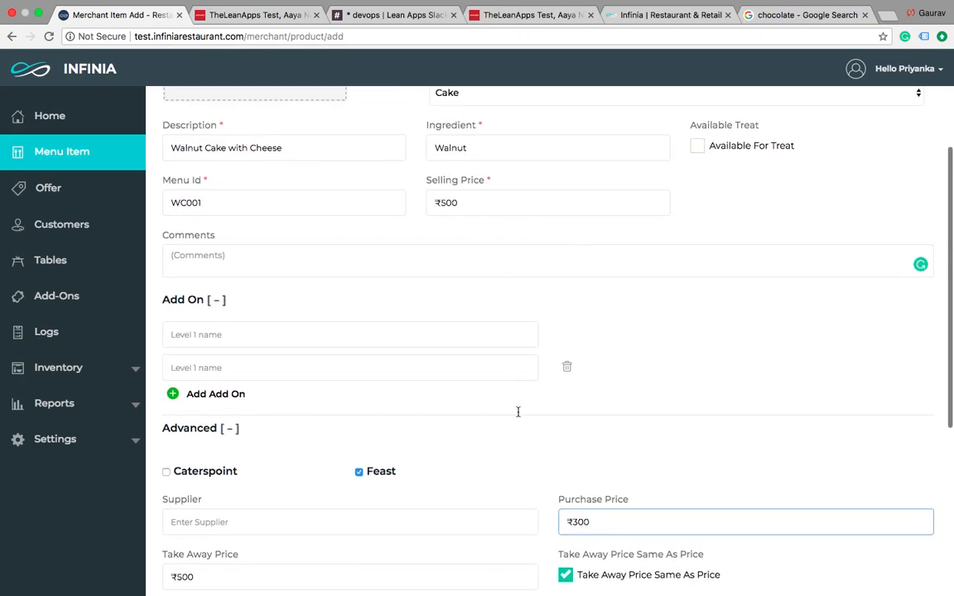
pyautogui.scroll(-5, 519, 439)
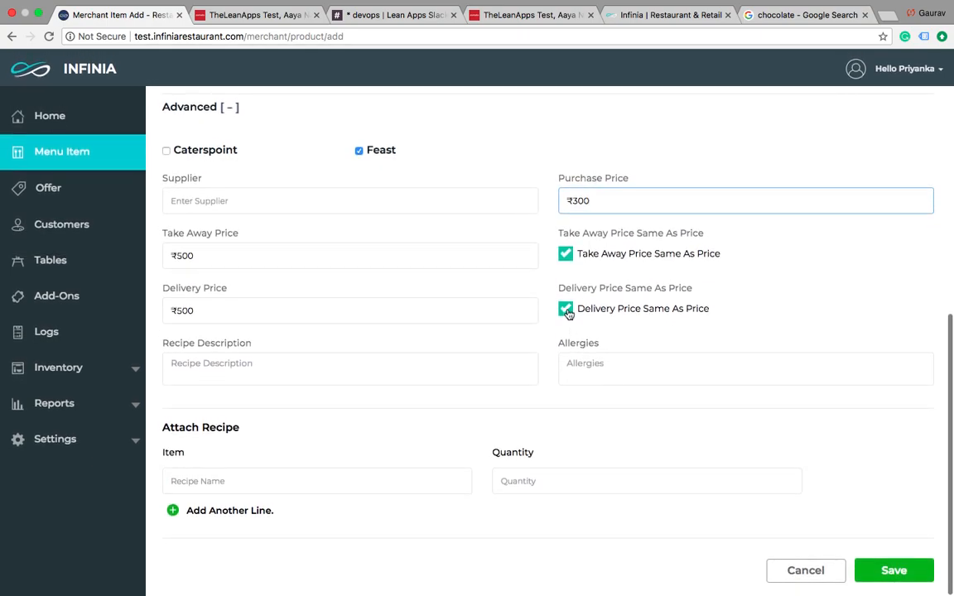
pyautogui.click(565, 308)
pyautogui.click(232, 314)
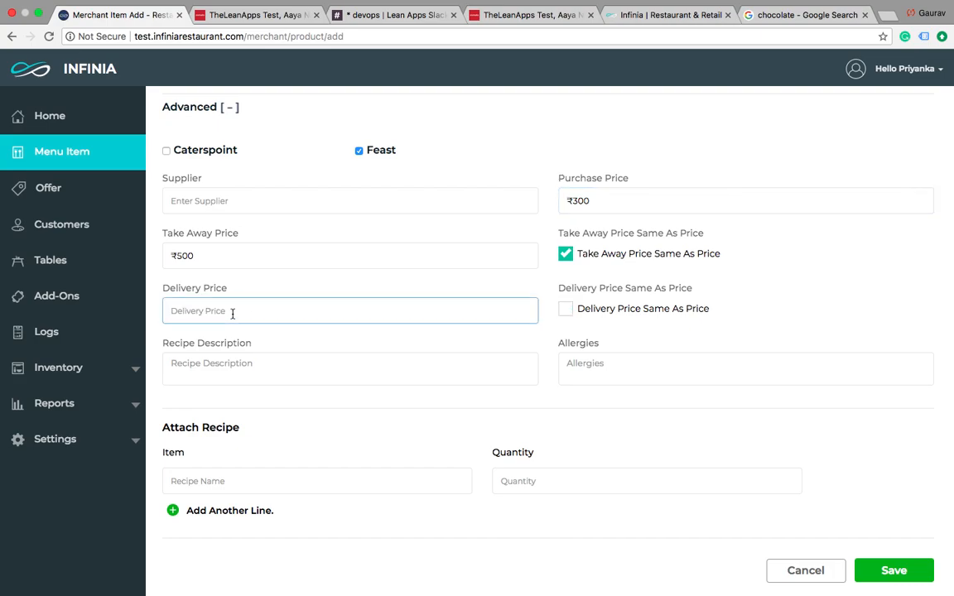
pyautogui.scroll(3, 233, 314)
pyautogui.scroll(-3, 233, 314)
pyautogui.scroll(5, 232, 313)
pyautogui.scroll(-5, 232, 314)
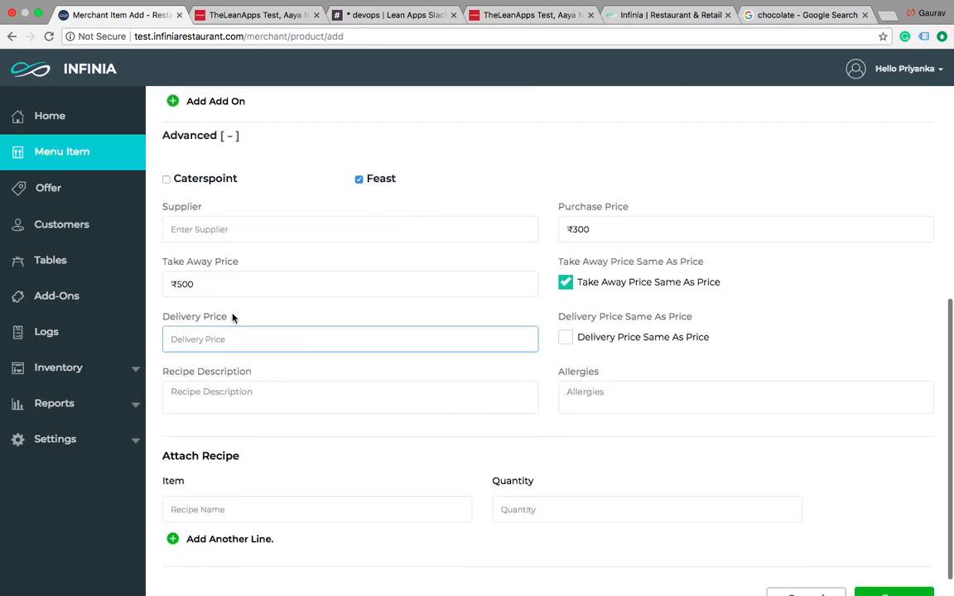
pyautogui.scroll(-1, 233, 317)
pyautogui.write('700')
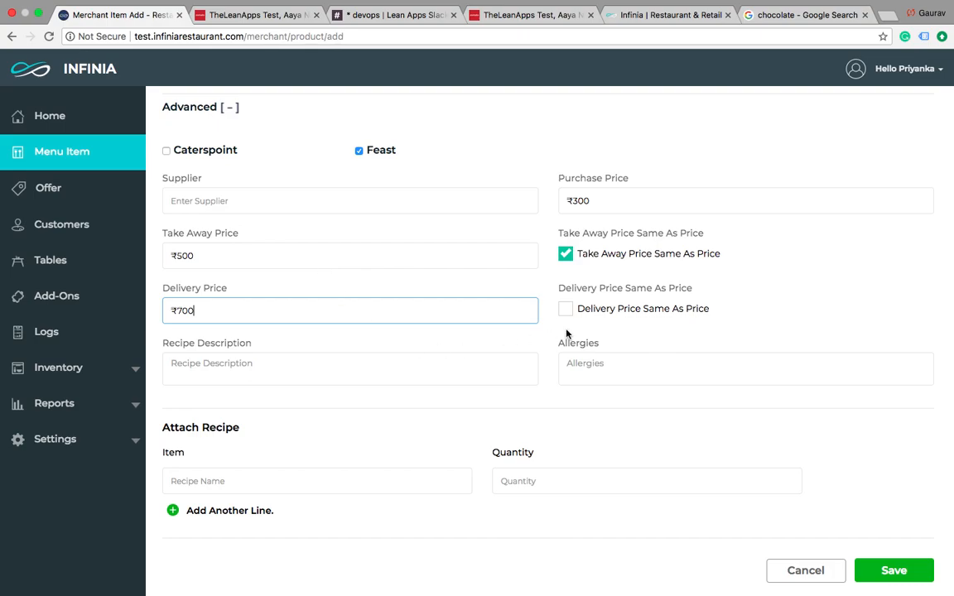
pyautogui.click(623, 321)
pyautogui.scroll(-1, 628, 354)
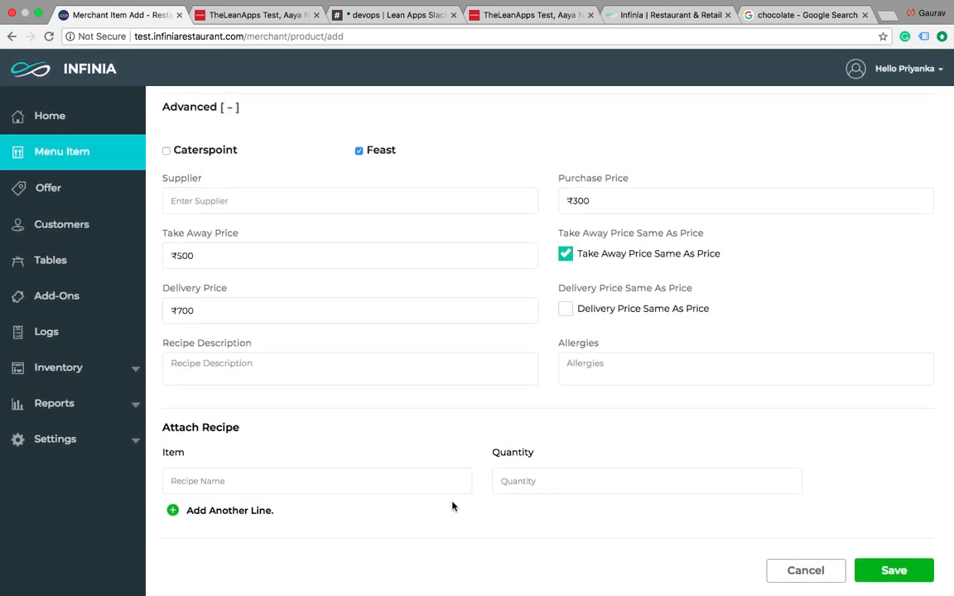
pyautogui.click(892, 574)
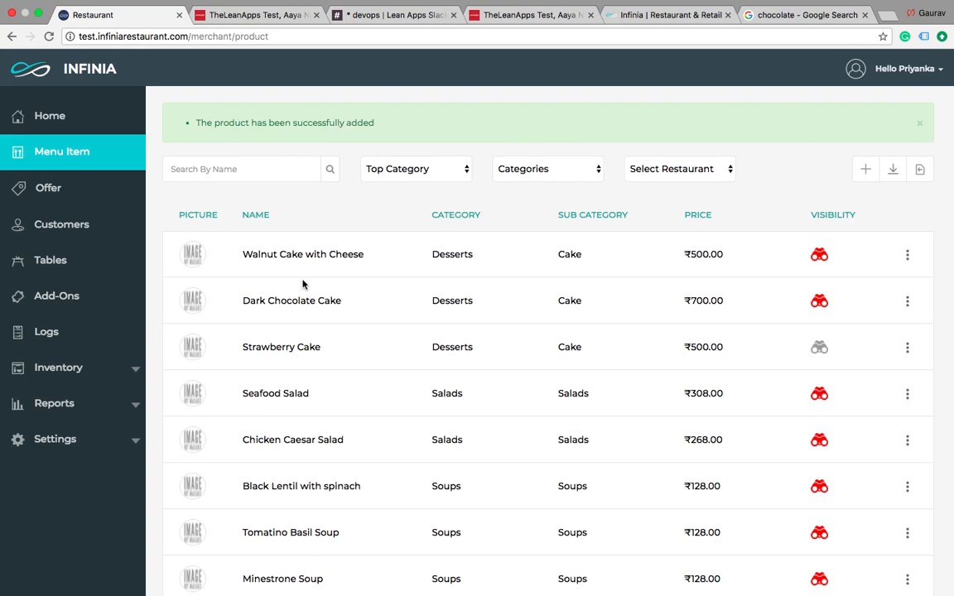
# Step: Look over the menu item list, switch to the Zomato ordering page and browse its Desserts section
pyautogui.scroll(-3, 390, 263)
pyautogui.scroll(3, 389, 264)
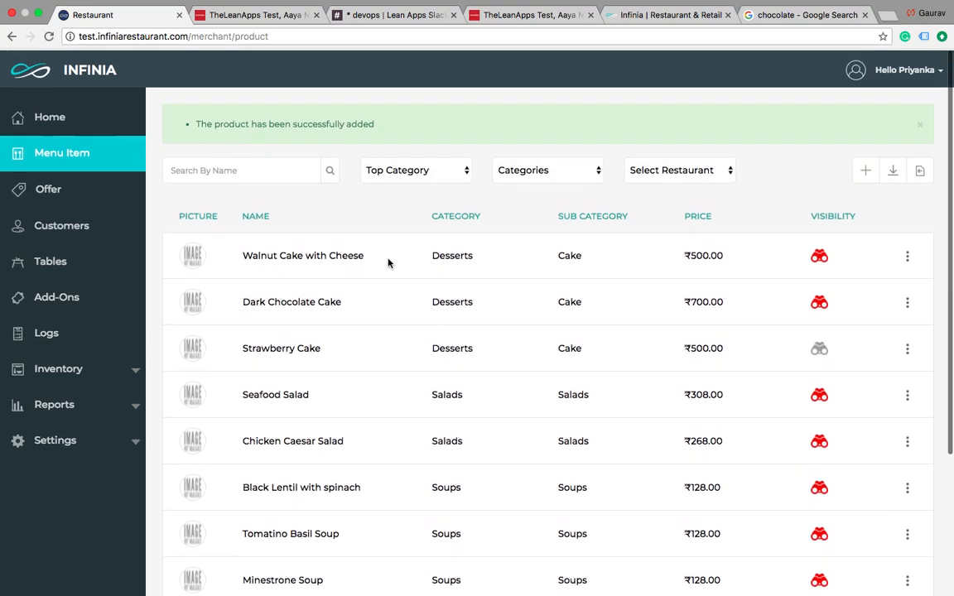
pyautogui.click(253, 15)
pyautogui.scroll(5, 313, 236)
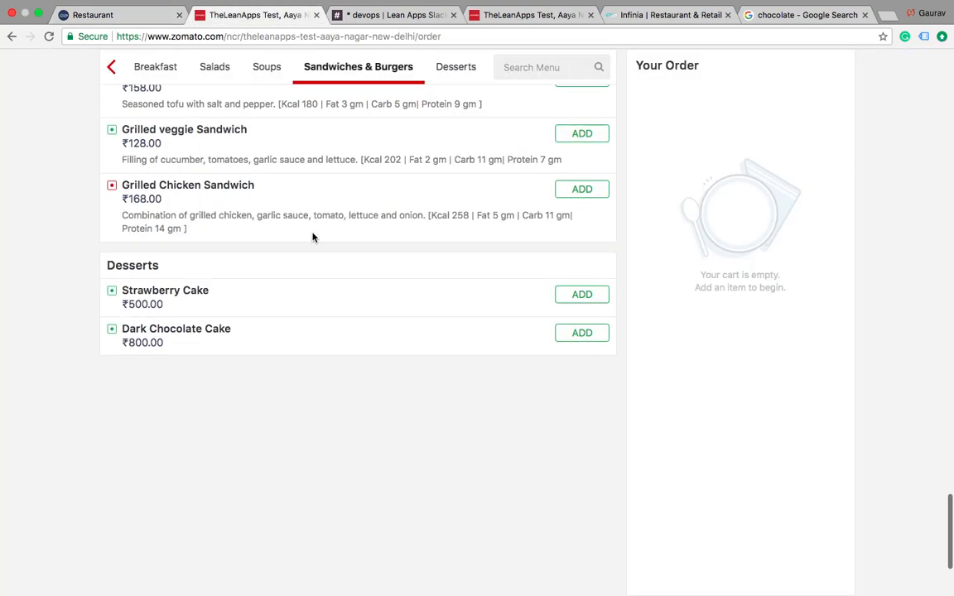
pyautogui.click(447, 68)
pyautogui.scroll(10, 368, 272)
# Step: Reload the Zomato ordering page and check its Desserts section for the Walnut Cake with Cheese and its price
pyautogui.click(274, 37)
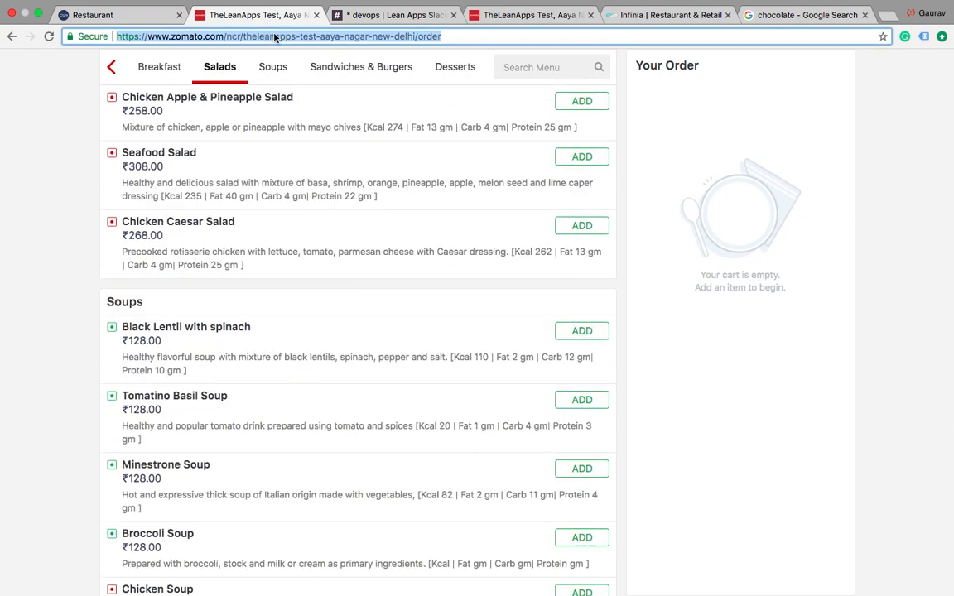
pyautogui.press('Return')
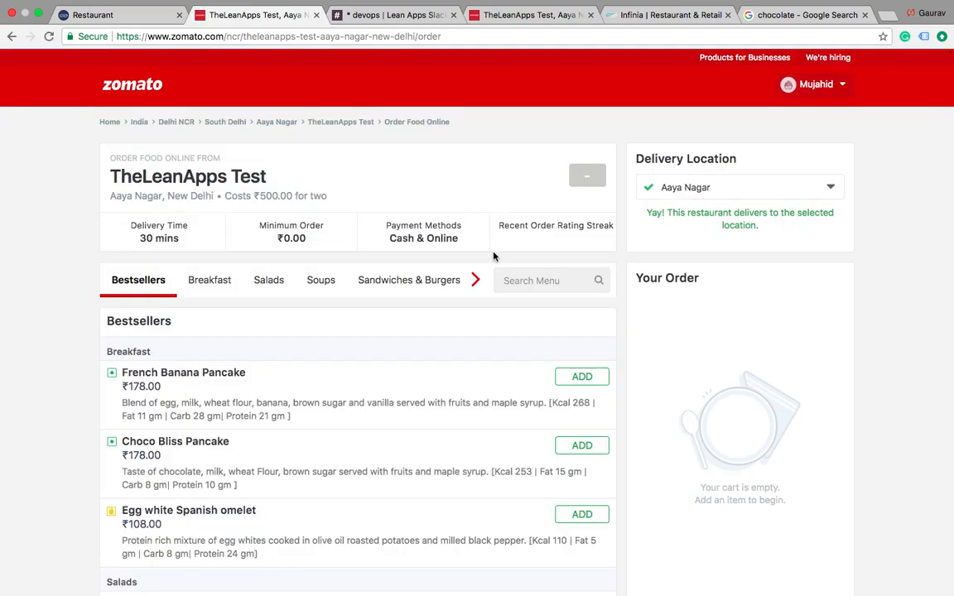
pyautogui.click(475, 280)
pyautogui.click(452, 281)
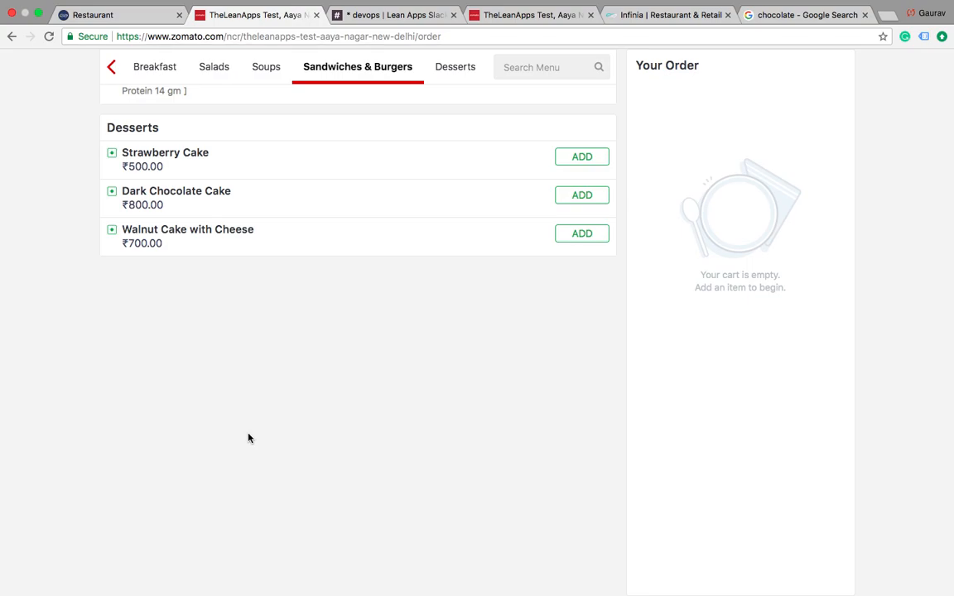
pyautogui.moveTo(203, 4)
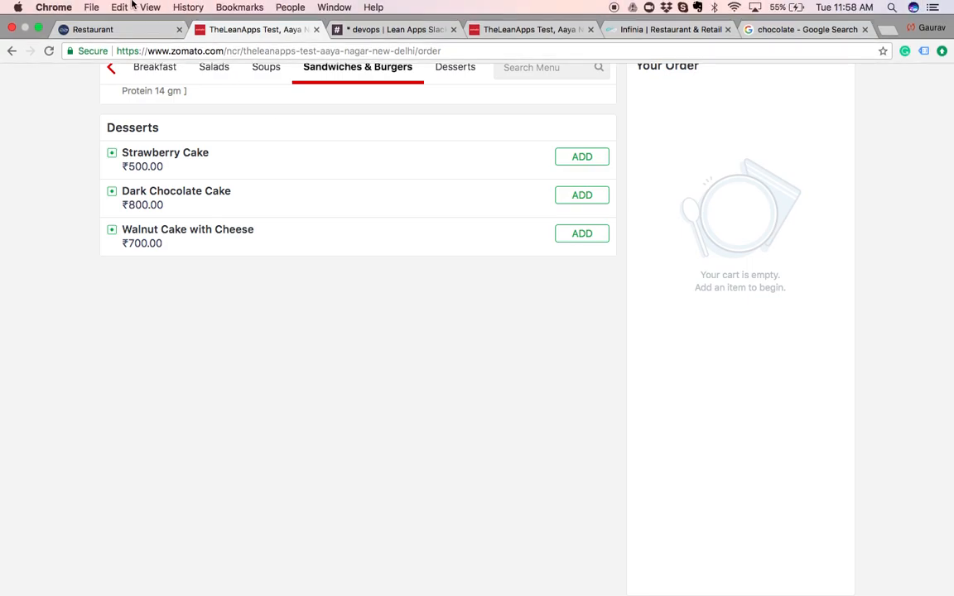